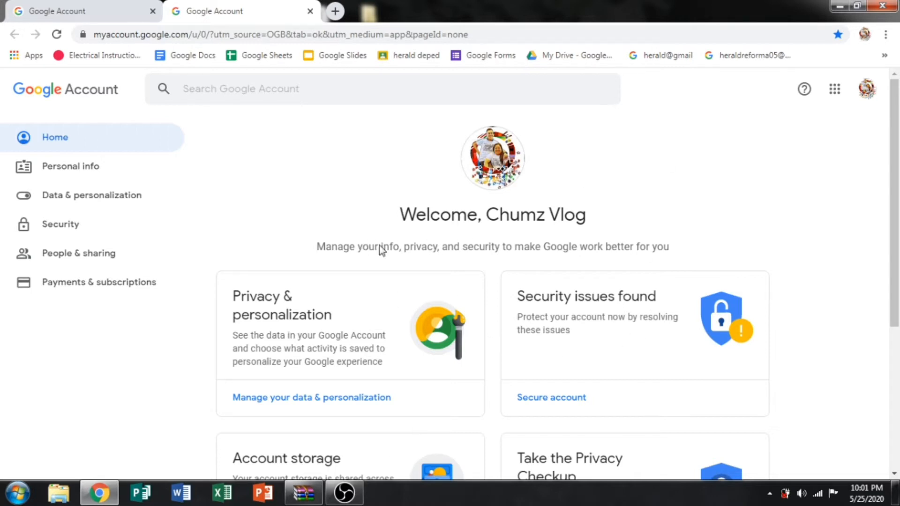
Look through the Google apps list, then close it.
{"action": "left_click", "coordinate": [834, 92]}
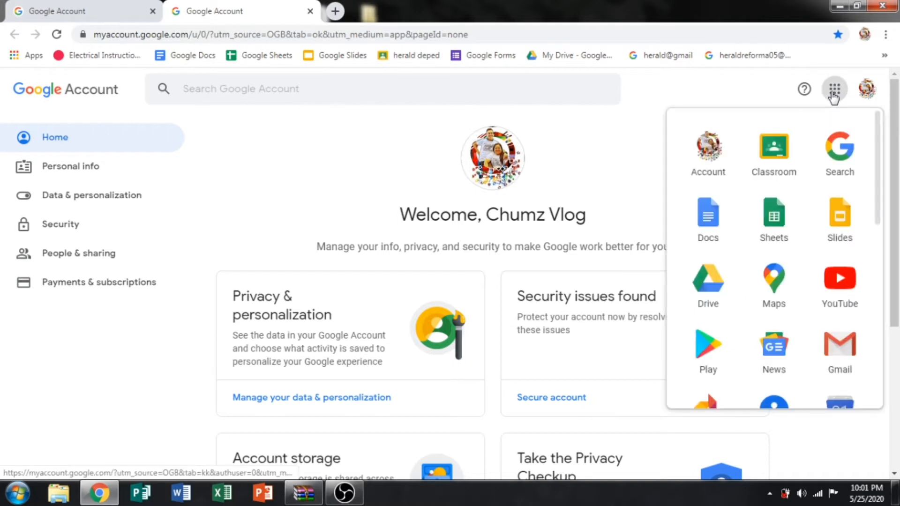
{"action": "scroll", "coordinate": [872, 209], "scroll_direction": "down", "scroll_amount": 4}
{"action": "scroll", "coordinate": [877, 147], "scroll_direction": "up", "scroll_amount": 4}
{"action": "left_click", "coordinate": [643, 135]}
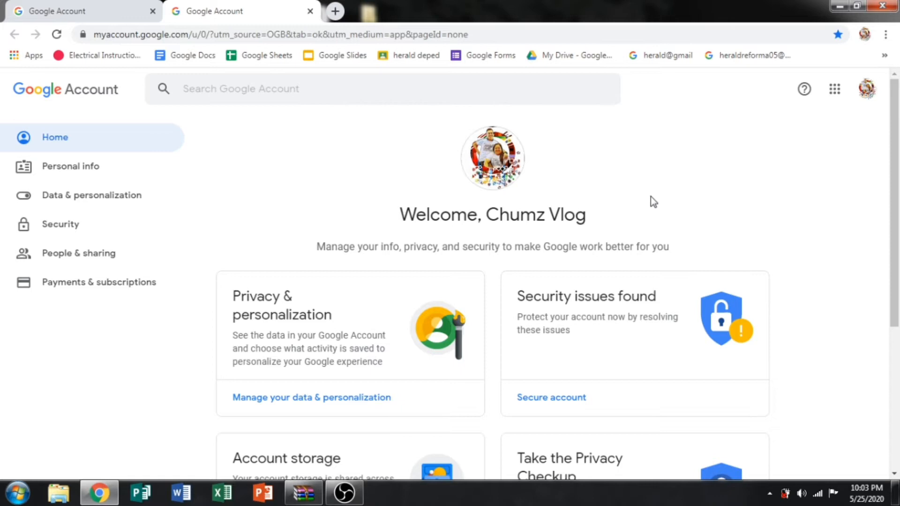
Open Google Drive in a new tab and view its buy-more-storage page.
{"action": "left_click", "coordinate": [832, 90]}
{"action": "left_click", "coordinate": [709, 292]}
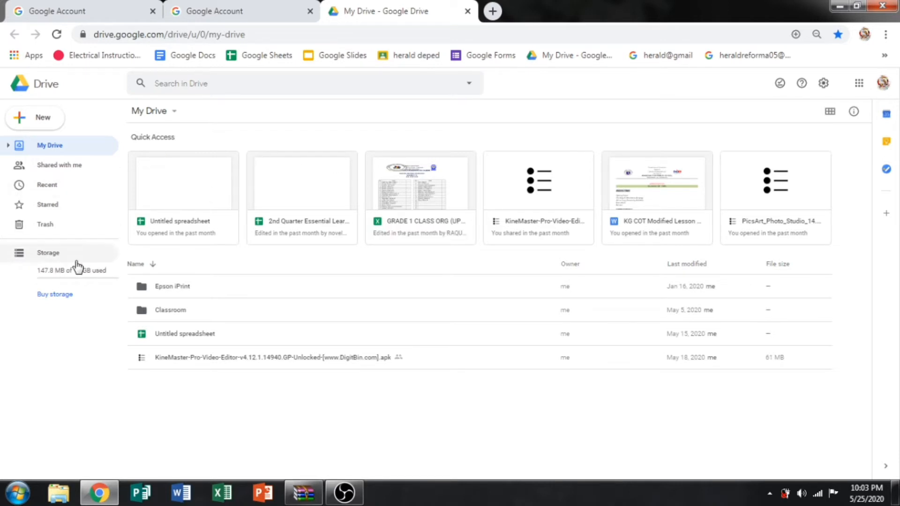
{"action": "left_click", "coordinate": [44, 295]}
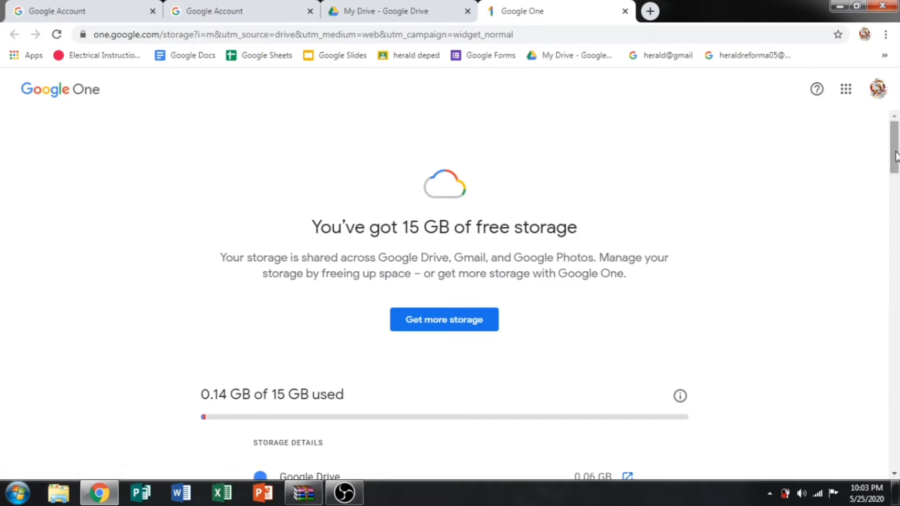
{"action": "left_click_drag", "start_coordinate": [896, 157], "coordinate": [889, 297]}
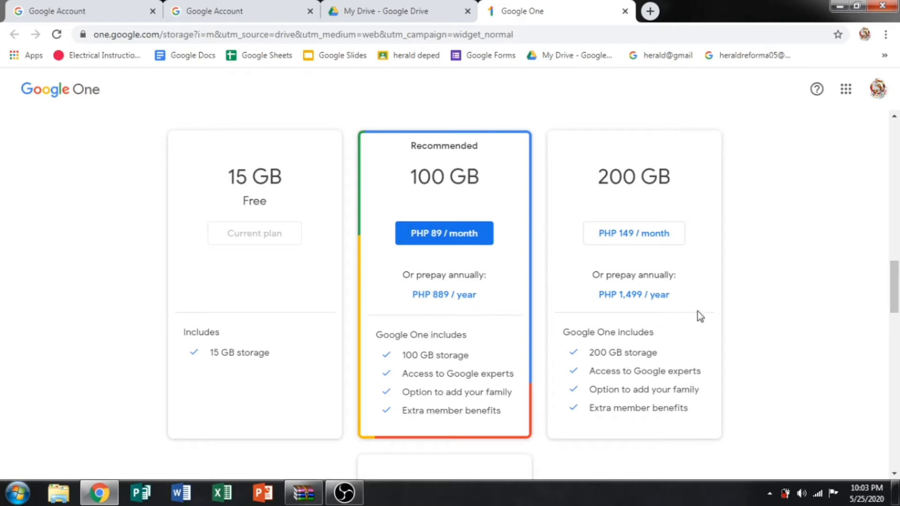
{"action": "left_click_drag", "start_coordinate": [895, 280], "coordinate": [896, 300]}
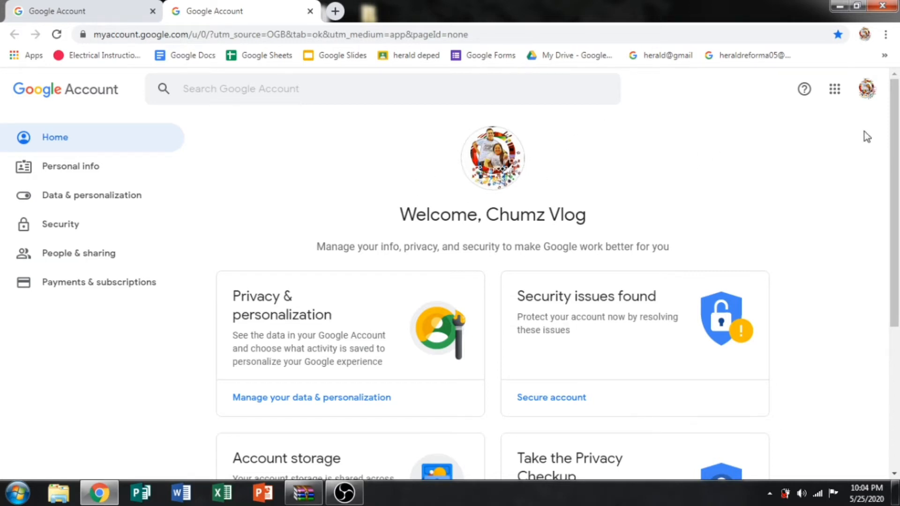
Check the signed-in accounts, then search 'google login' in a new incognito window.
{"action": "left_click", "coordinate": [868, 91]}
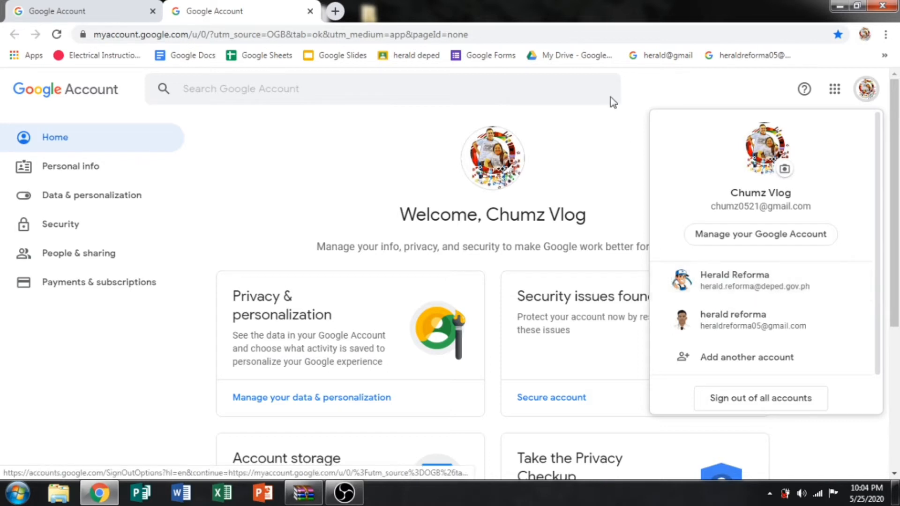
{"action": "left_click", "coordinate": [609, 127]}
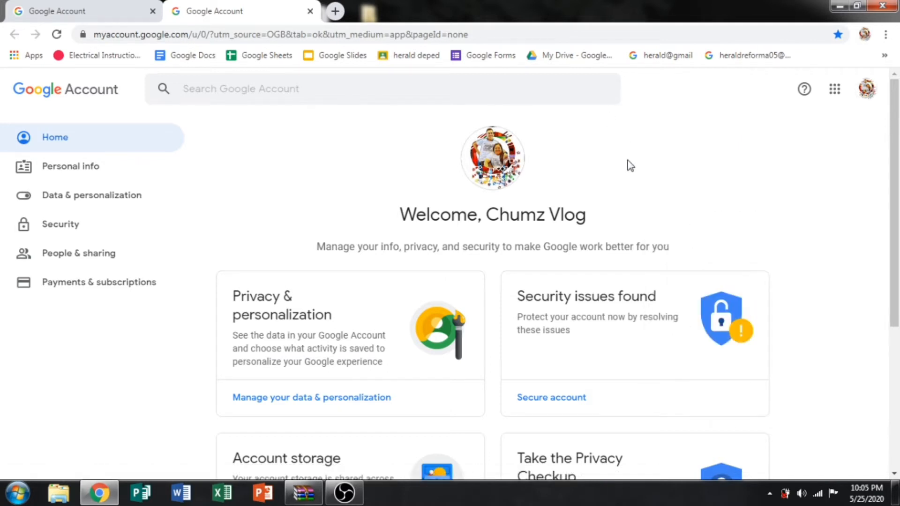
{"action": "key", "text": "ctrl+shift+n"}
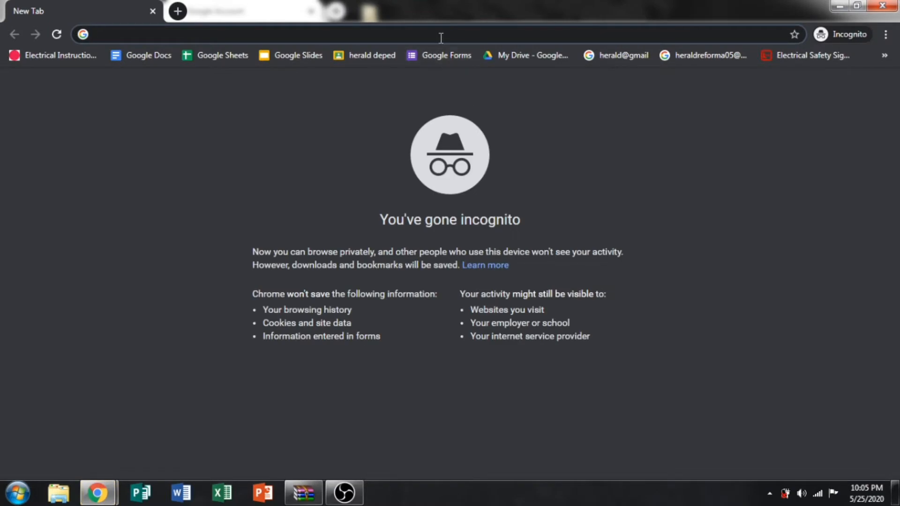
{"action": "type", "text": "G"}
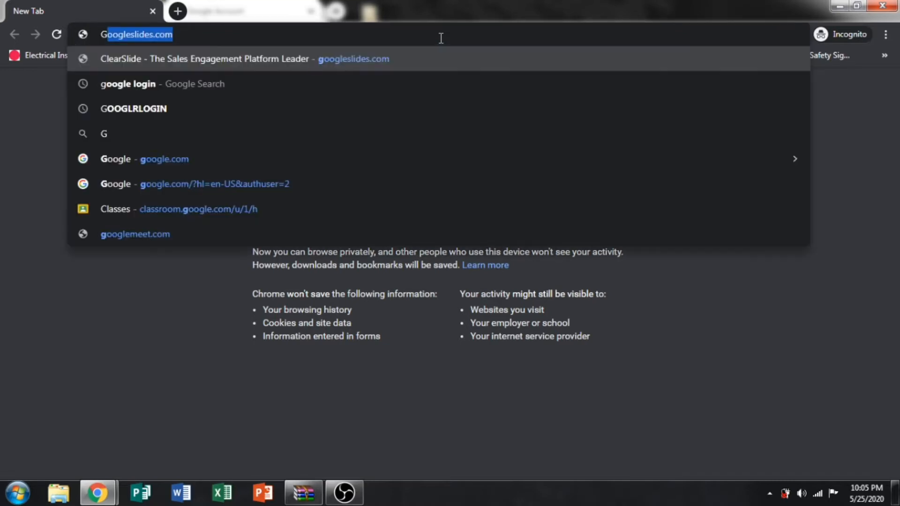
{"action": "type", "text": "OO"}
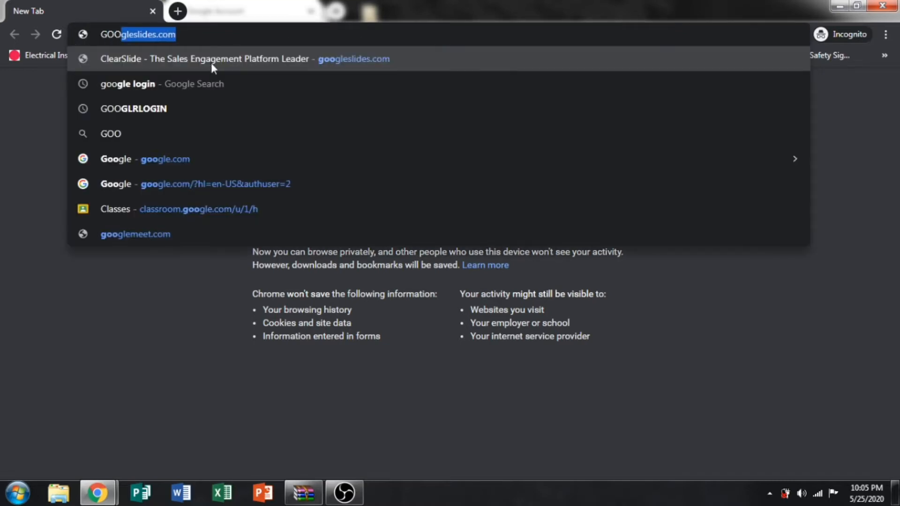
{"action": "left_click", "coordinate": [157, 92]}
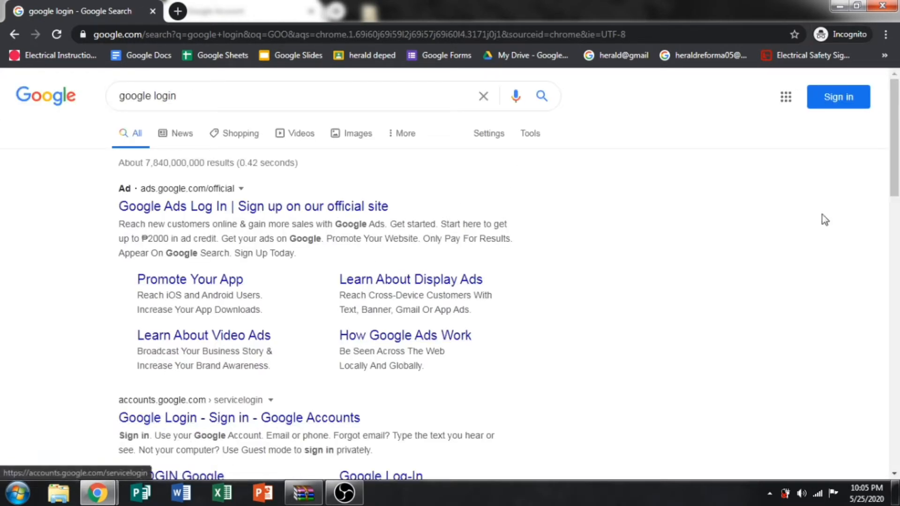
Sign in with the school account's e-mail and password from the search results page.
{"action": "left_click", "coordinate": [842, 103]}
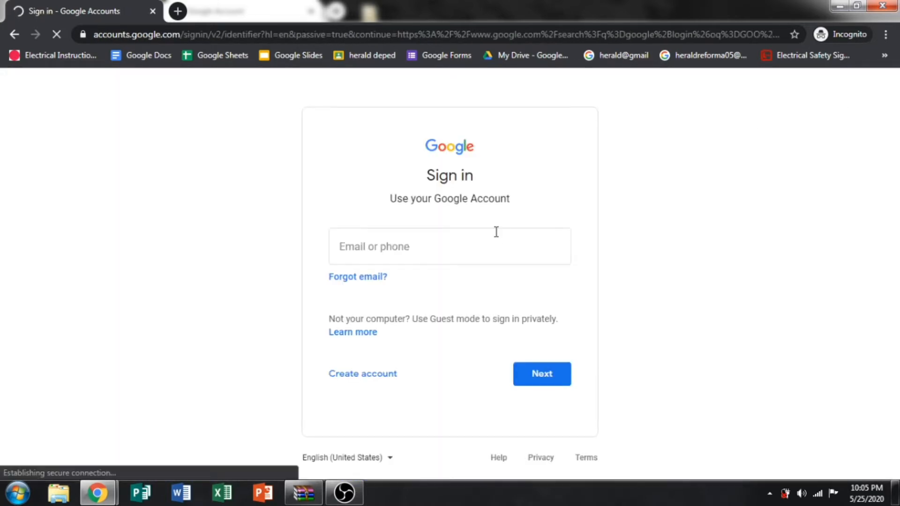
{"action": "left_click", "coordinate": [418, 251]}
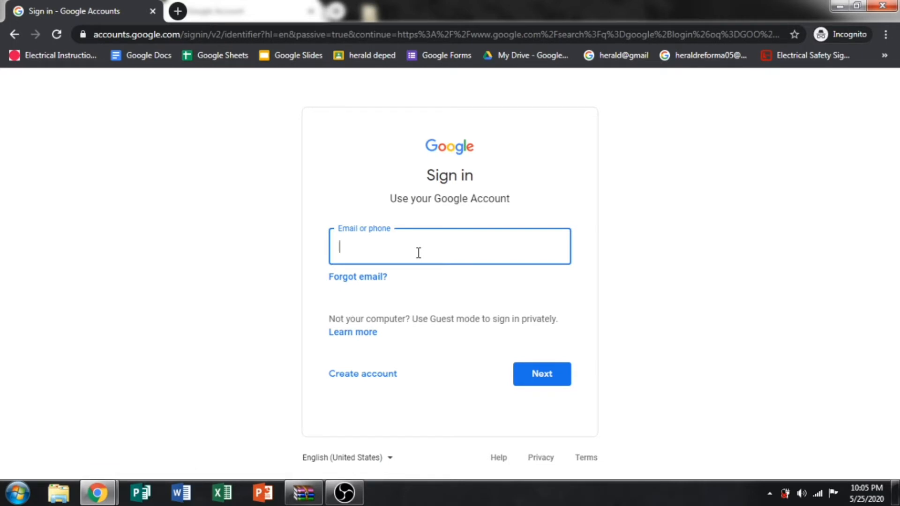
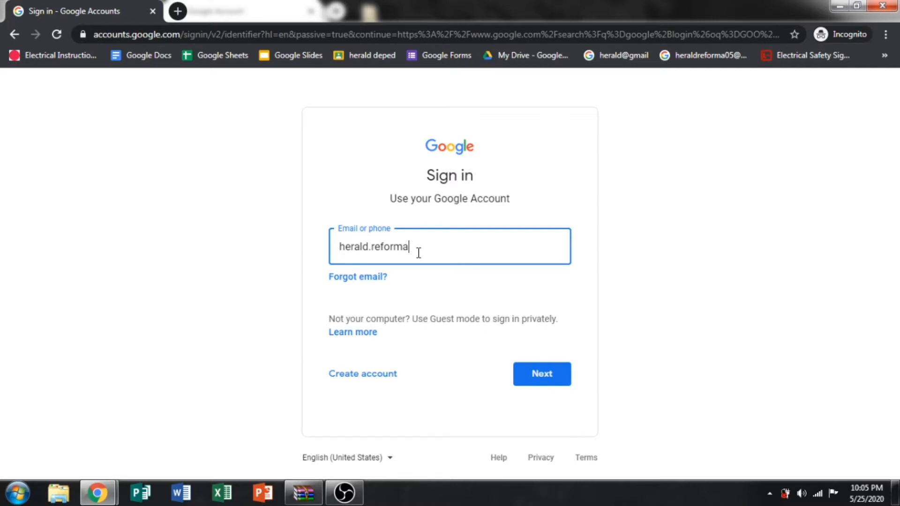
{"action": "key", "text": "Return"}
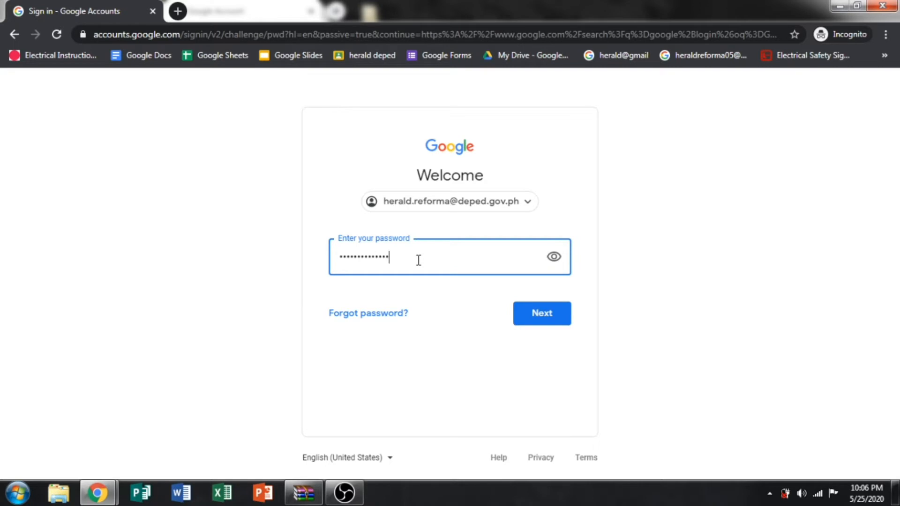
{"action": "left_click", "coordinate": [527, 316]}
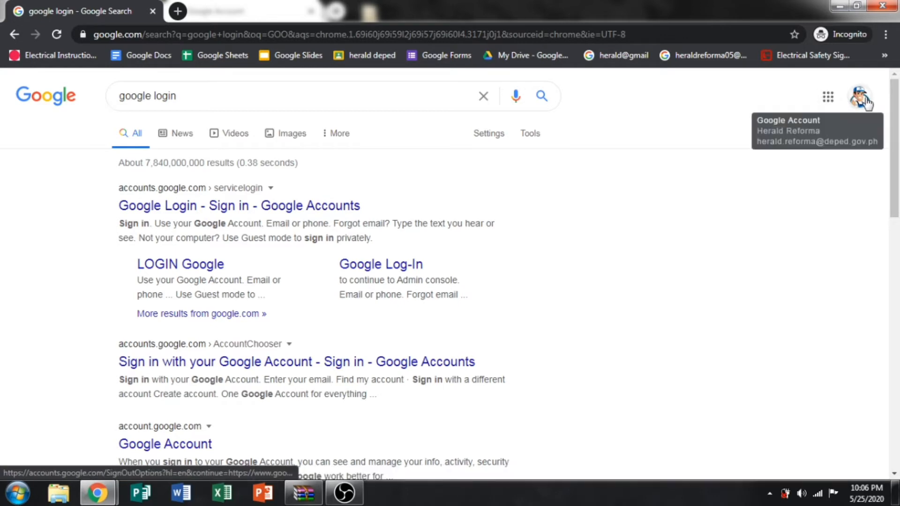
Drag Classroom beside Account in the Google apps grid, then close the incognito window.
{"action": "left_click", "coordinate": [826, 100]}
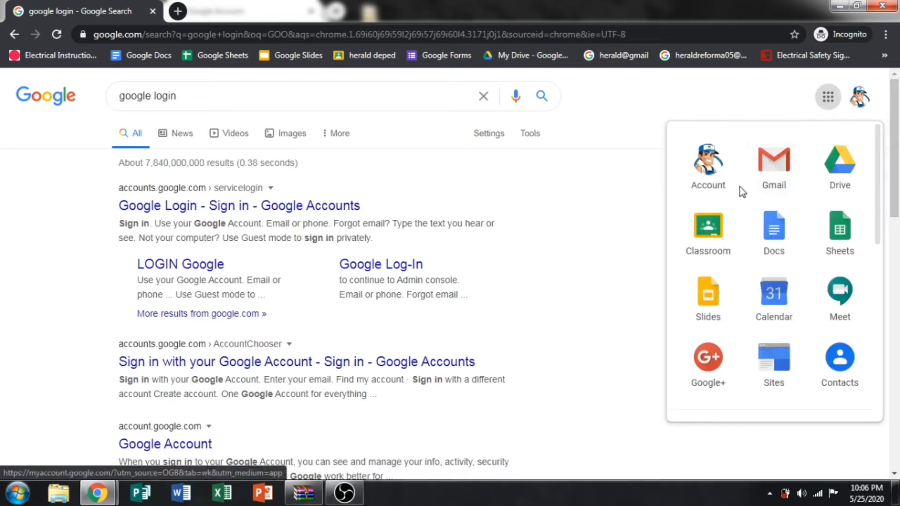
{"action": "left_click", "coordinate": [828, 97]}
{"action": "left_click", "coordinate": [828, 97]}
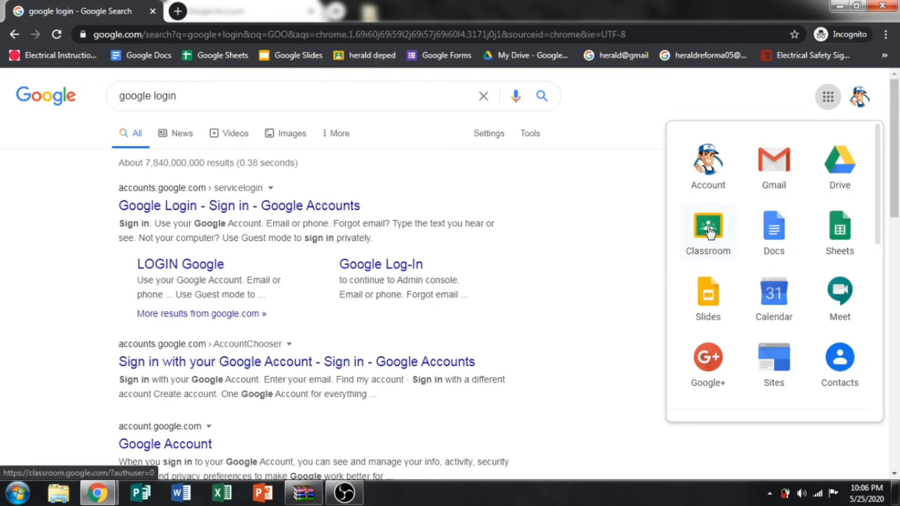
{"action": "left_click_drag", "start_coordinate": [710, 231], "coordinate": [728, 219]}
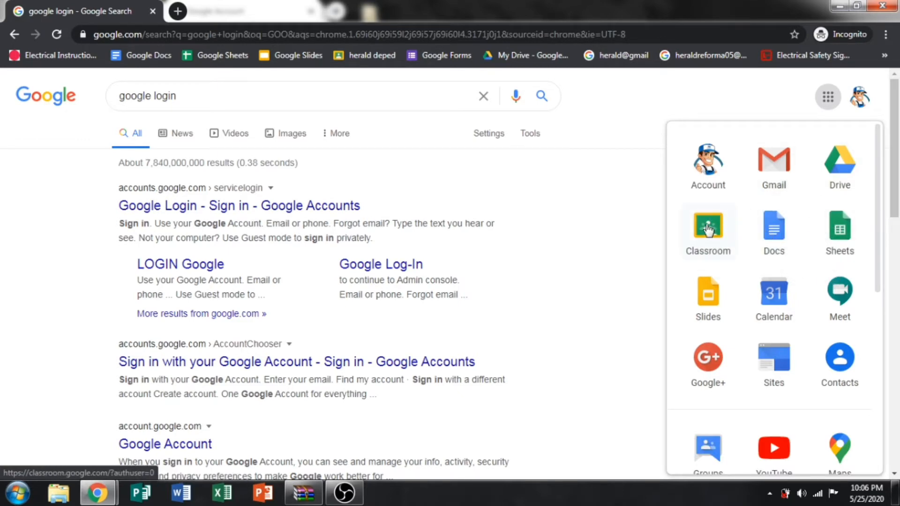
{"action": "left_click_drag", "start_coordinate": [707, 230], "coordinate": [770, 164]}
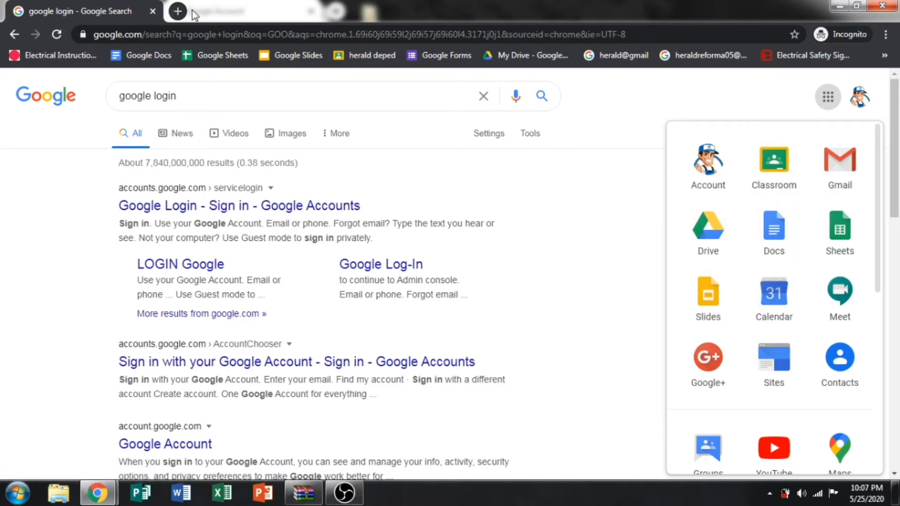
{"action": "left_click", "coordinate": [882, 7]}
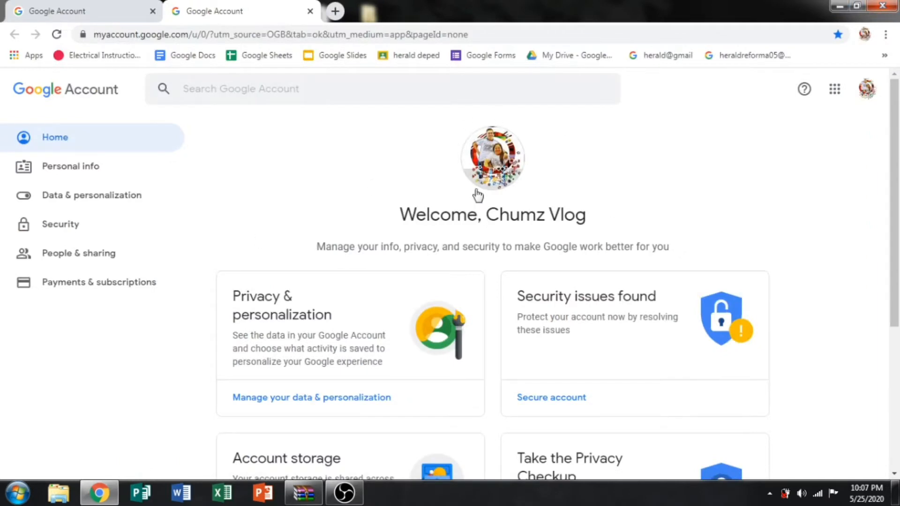
Visit the second account's Google Account page, close that tab, then launch Classroom from the apps grid.
{"action": "left_click", "coordinate": [867, 90]}
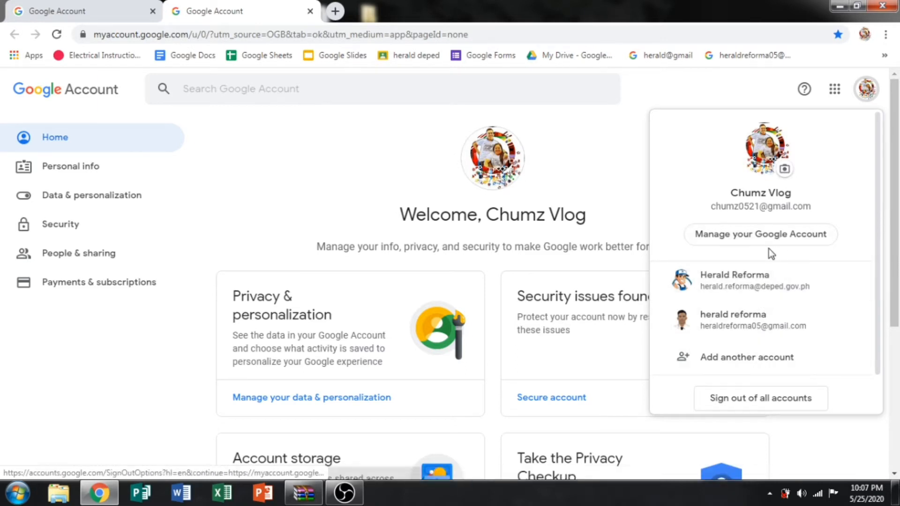
{"action": "left_click", "coordinate": [753, 285]}
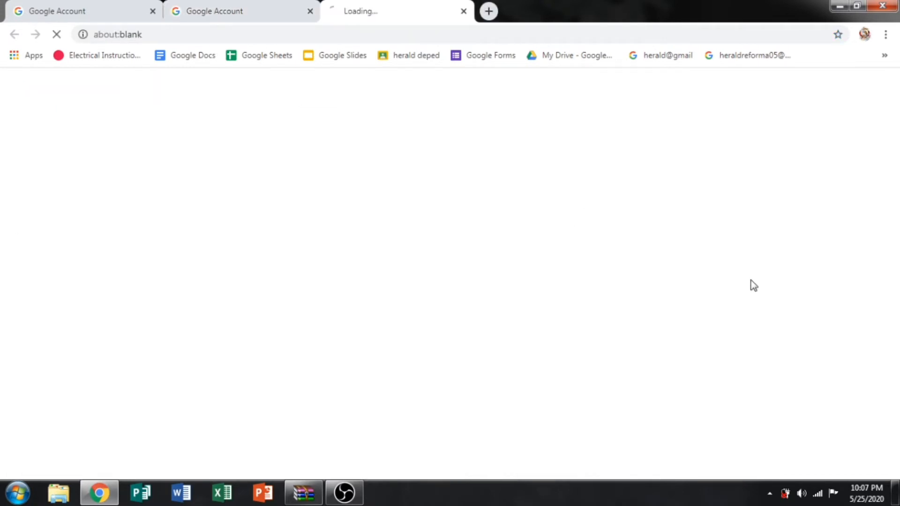
{"action": "left_click", "coordinate": [310, 12]}
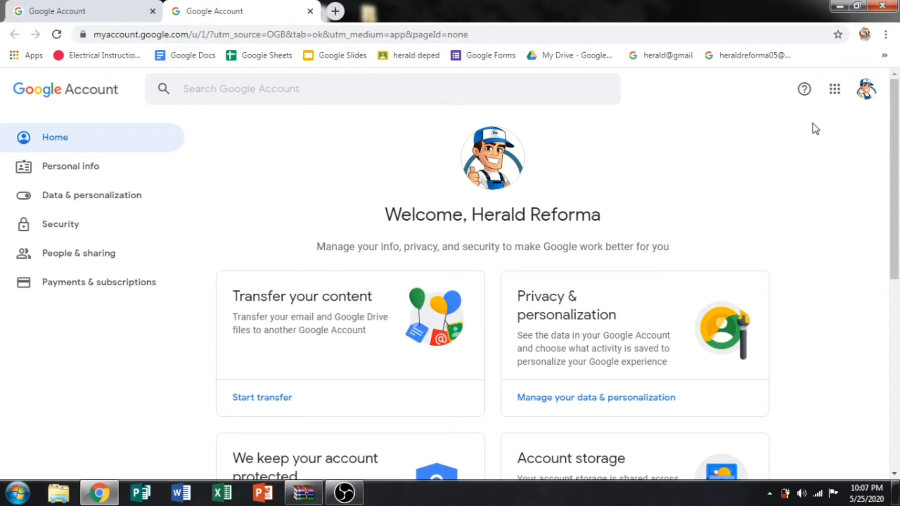
{"action": "left_click", "coordinate": [835, 92]}
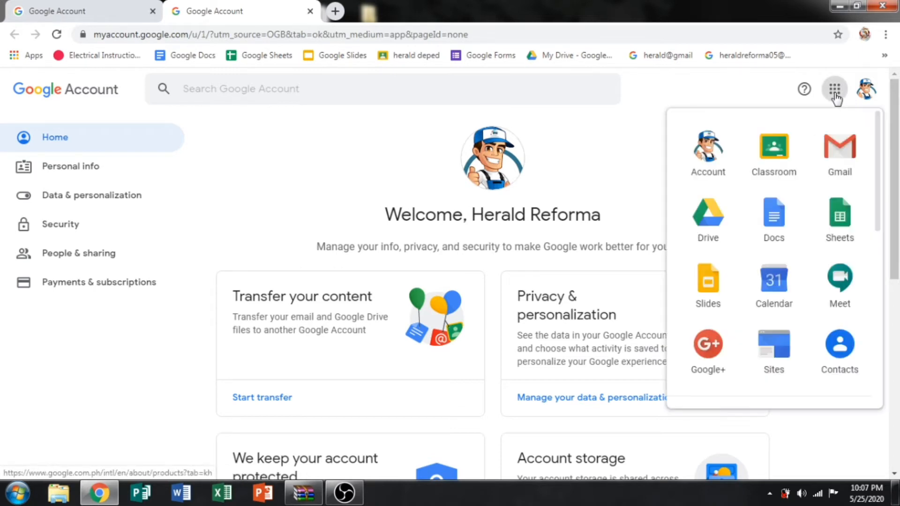
{"action": "left_click", "coordinate": [781, 157]}
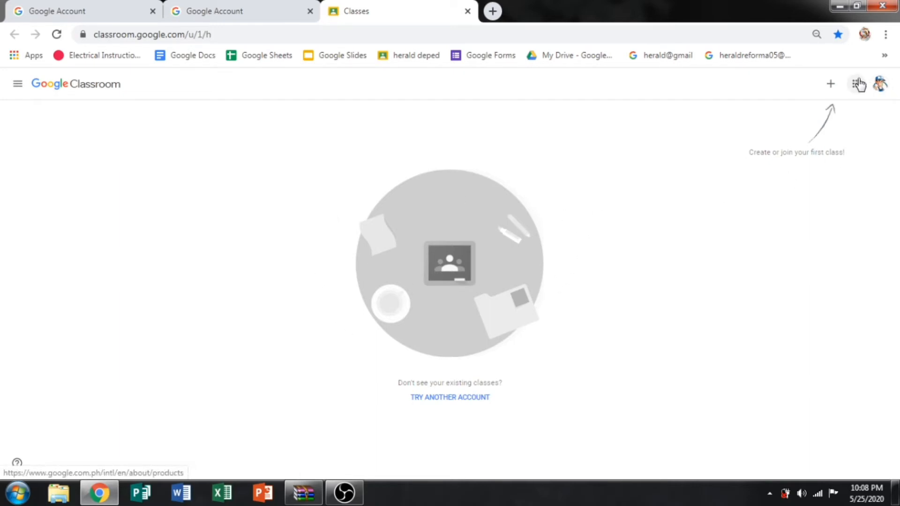
{"action": "left_click", "coordinate": [831, 86]}
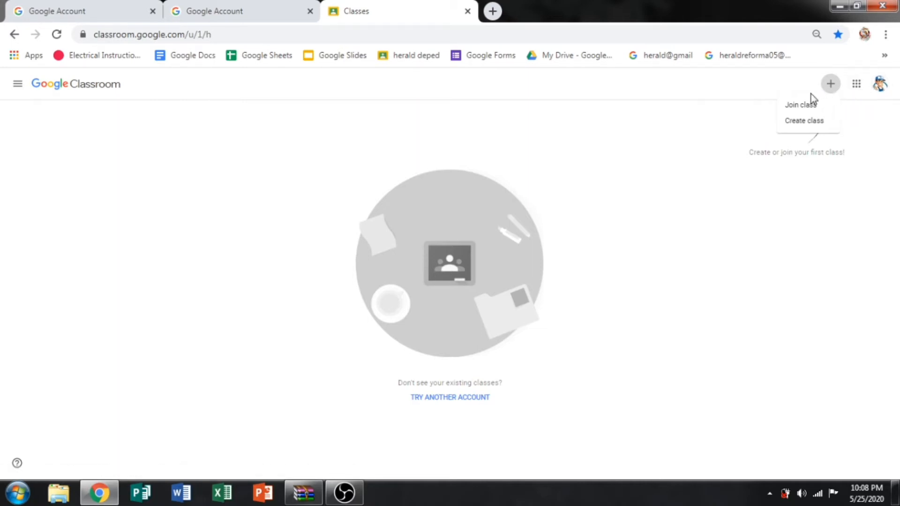
{"action": "left_click", "coordinate": [857, 90]}
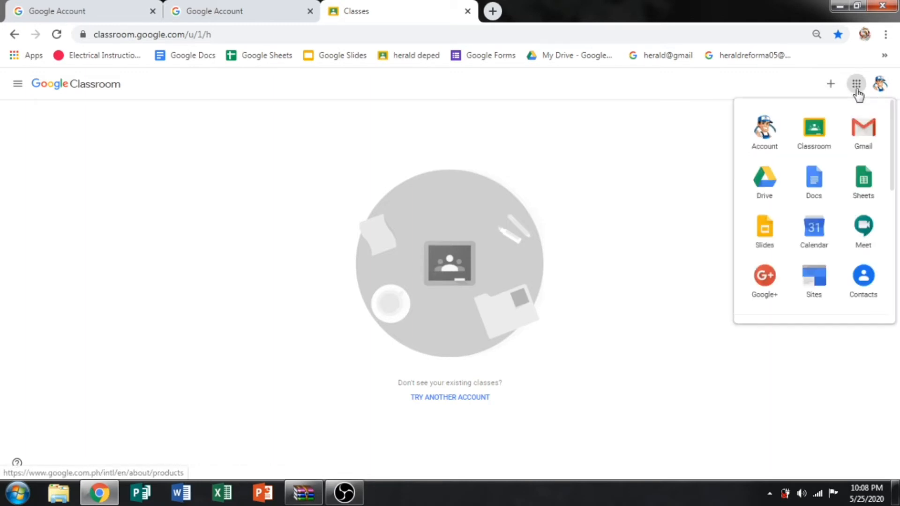
{"action": "left_click", "coordinate": [831, 87]}
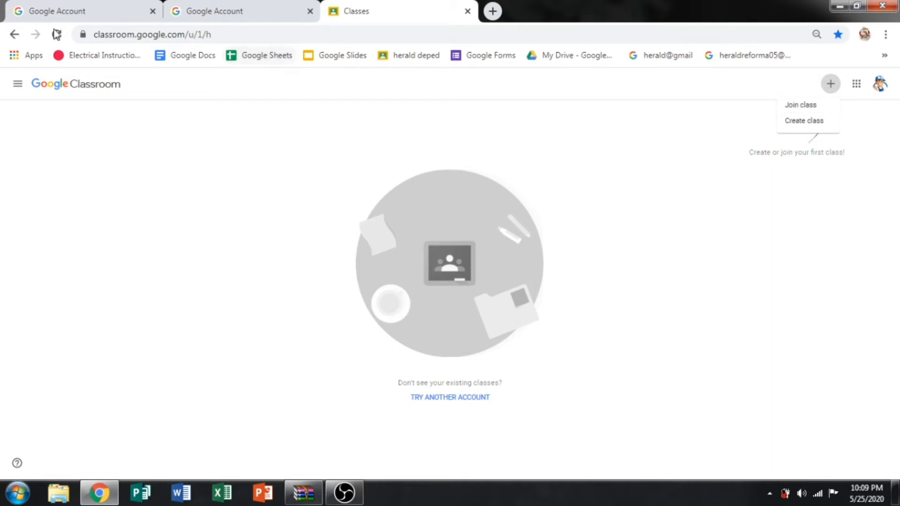
{"action": "left_click", "coordinate": [18, 89]}
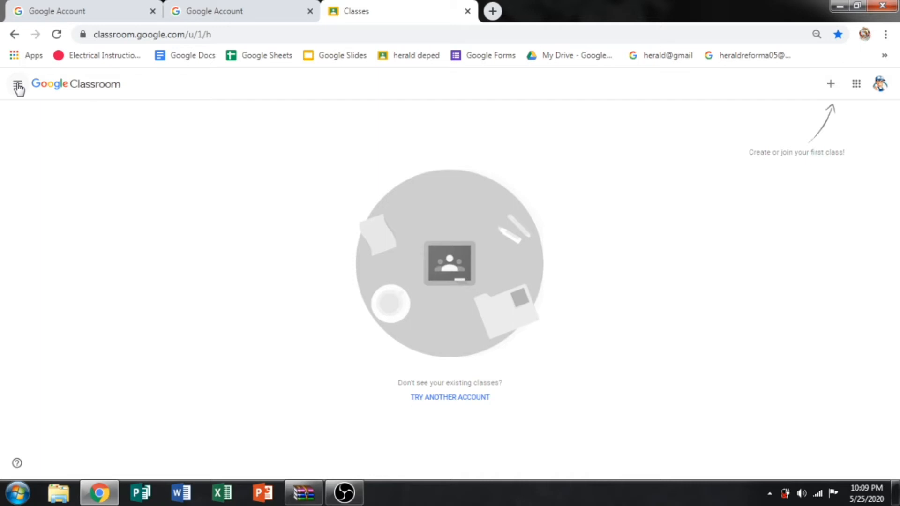
{"action": "left_click", "coordinate": [18, 88]}
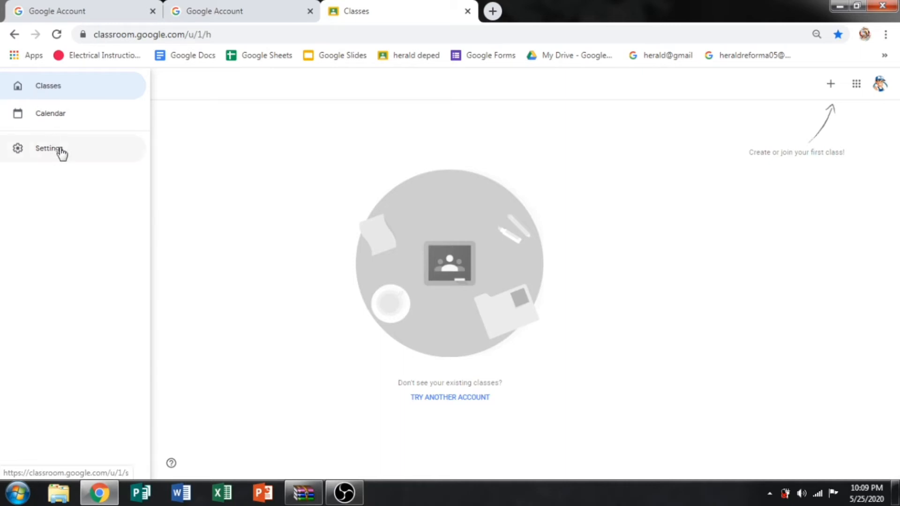
{"action": "left_click", "coordinate": [200, 165]}
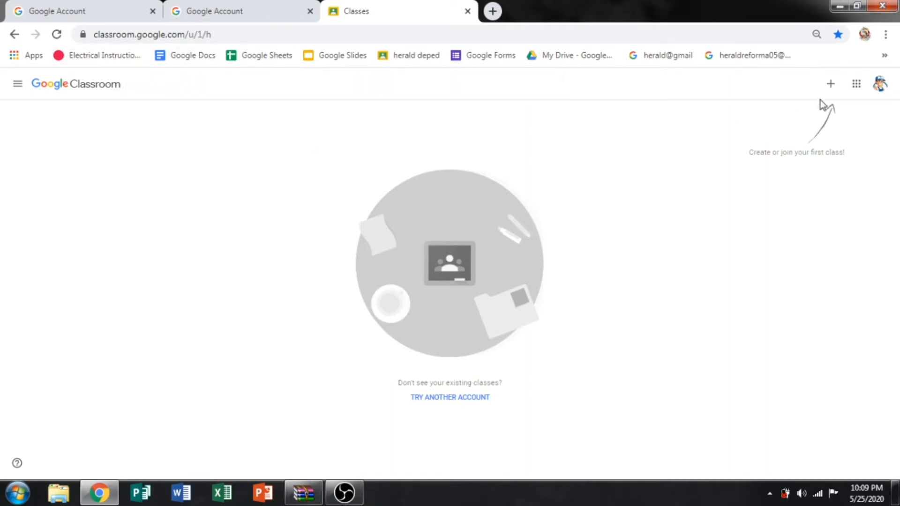
{"action": "left_click", "coordinate": [831, 86]}
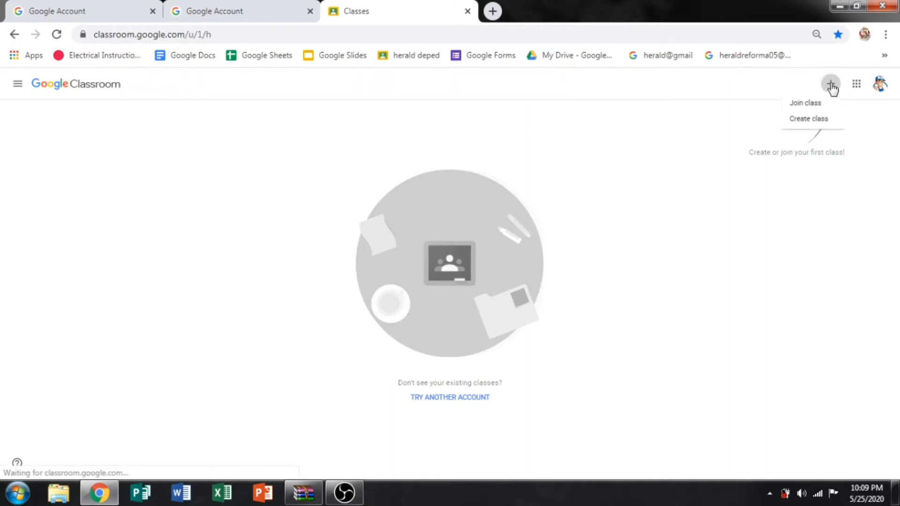
Fill the Create class form: name RIZAL, section 9- JOSE RIZAL, subject TLE-9 ELECTRICAL.
{"action": "left_click", "coordinate": [814, 125]}
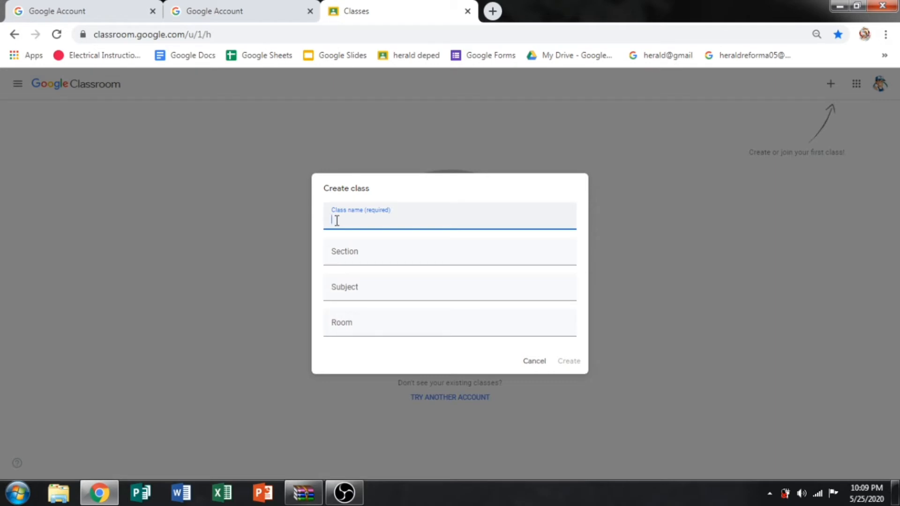
{"action": "type", "text": "rizal"}
{"action": "key", "text": "BackSpace"}
{"action": "key", "text": "BackSpace"}
{"action": "key", "text": "BackSpace"}
{"action": "key", "text": "BackSpace"}
{"action": "type", "text": "RIZAL"}
{"action": "left_click", "coordinate": [352, 255]}
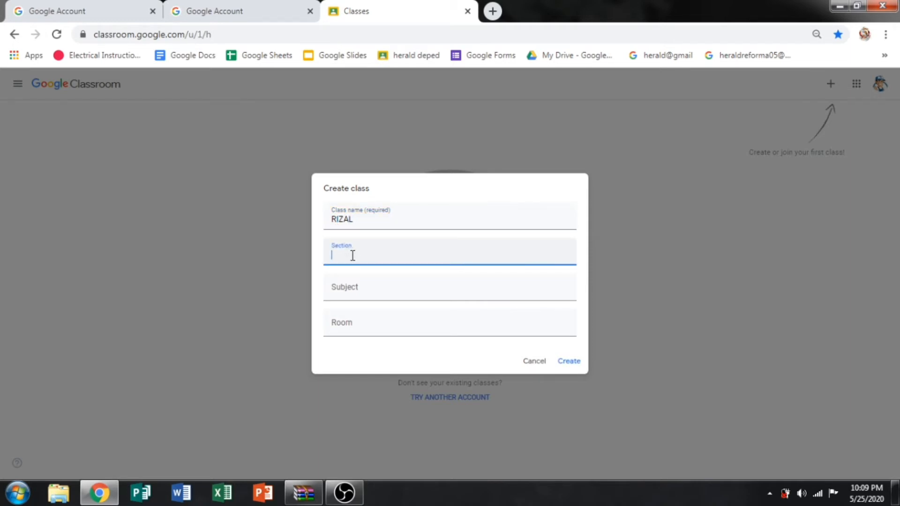
{"action": "type", "text": "9- R"}
{"action": "key", "text": "BackSpace"}
{"action": "type", "text": "JOSE RIZAL"}
{"action": "left_click", "coordinate": [355, 295]}
{"action": "type", "text": "T"}
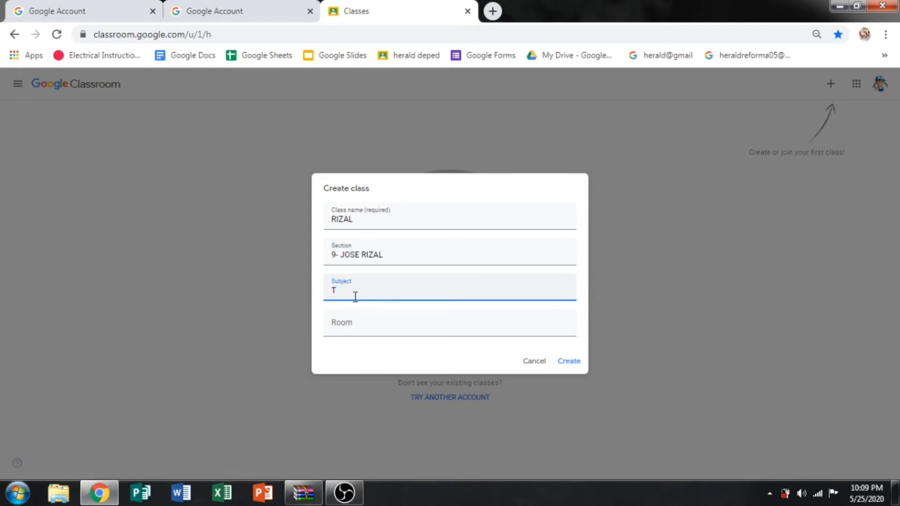
{"action": "type", "text": "LE-9"}
{"action": "type", "text": " ELECTRIC"}
{"action": "type", "text": "A;"}
{"action": "type", "text": "L"}
{"action": "left_click", "coordinate": [376, 324]}
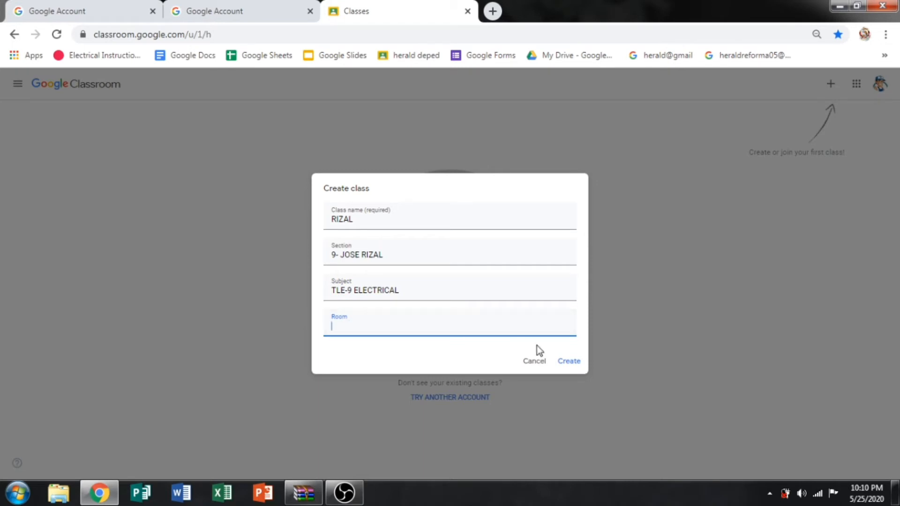
Create the RIZAL class and enlarge its class code on the Stream page.
{"action": "left_click", "coordinate": [568, 362]}
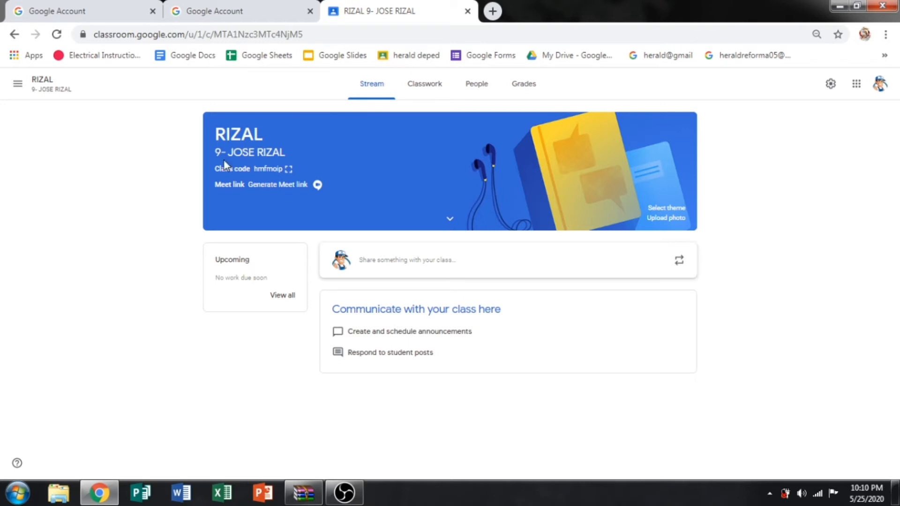
{"action": "left_click", "coordinate": [288, 169]}
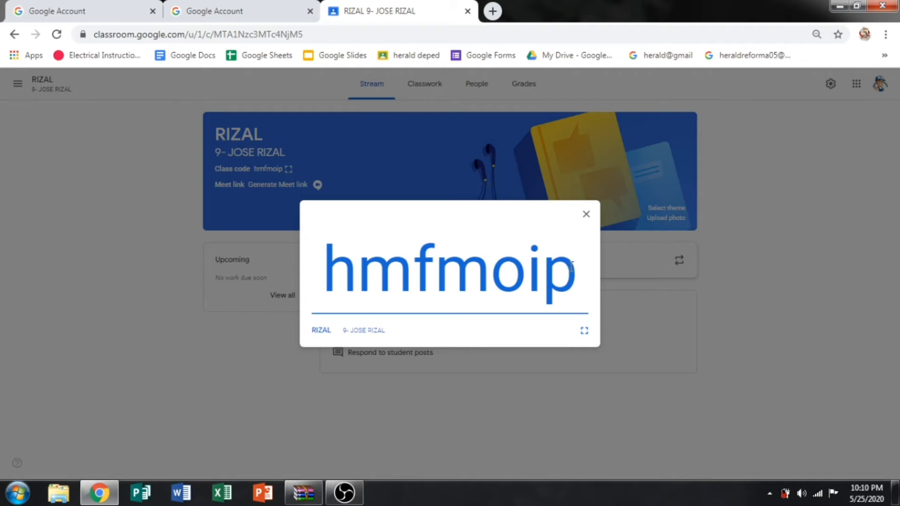
Select the enlarged class code text, then close the enlarged view.
{"action": "left_click_drag", "start_coordinate": [576, 270], "coordinate": [283, 298]}
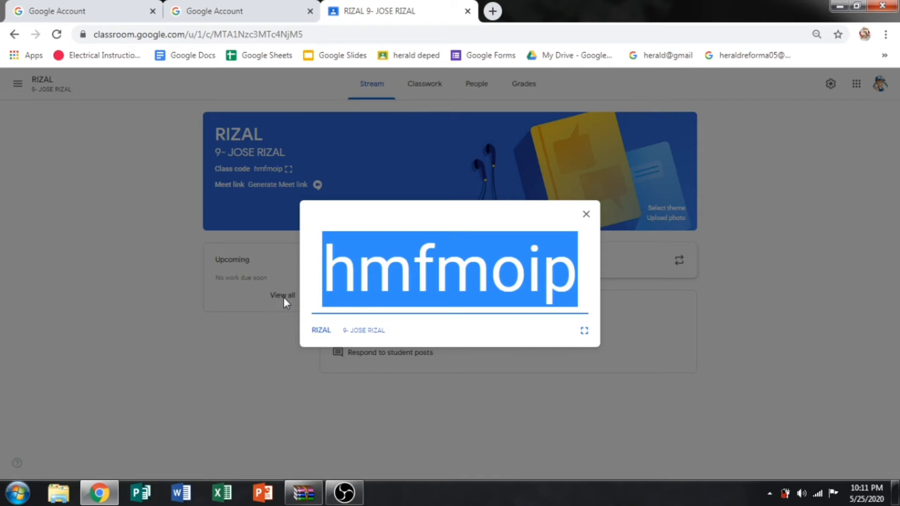
{"action": "left_click", "coordinate": [586, 215]}
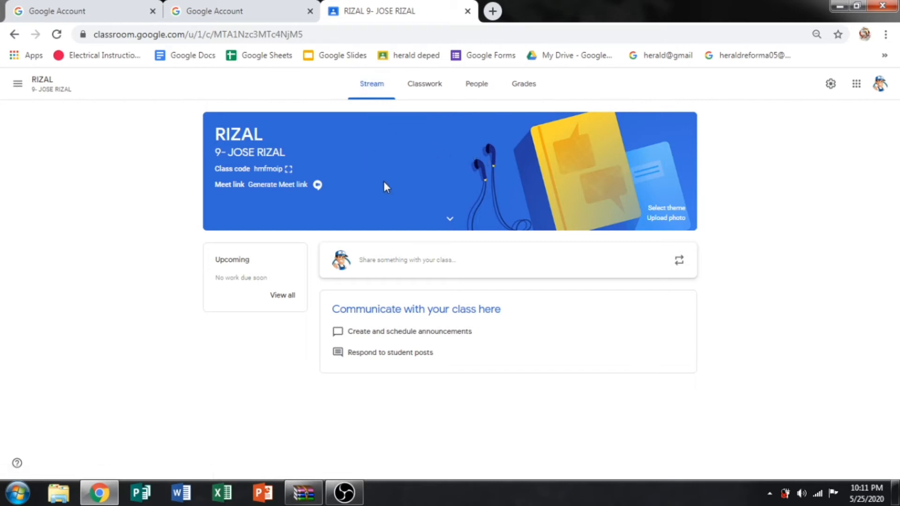
Browse the English & History, Math & Science and Arts banner themes, cancel, then choose Upload photo.
{"action": "left_click", "coordinate": [674, 207]}
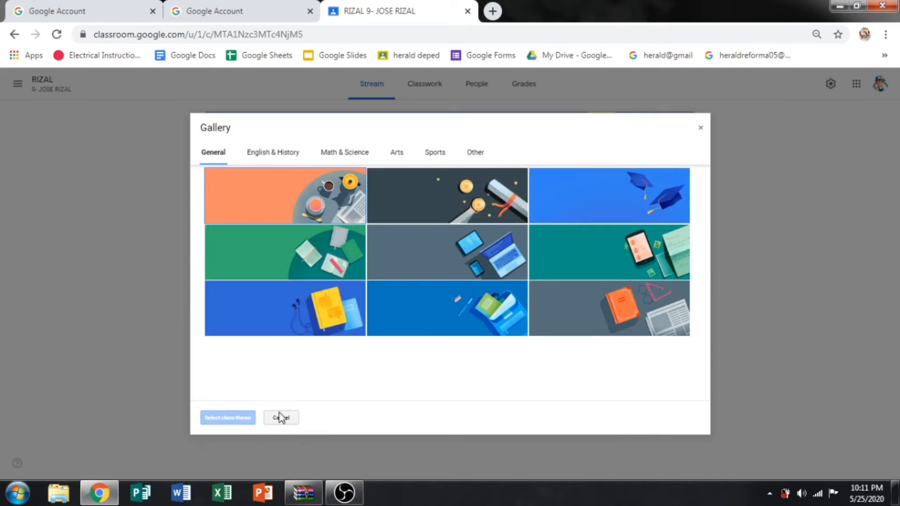
{"action": "left_click", "coordinate": [281, 153]}
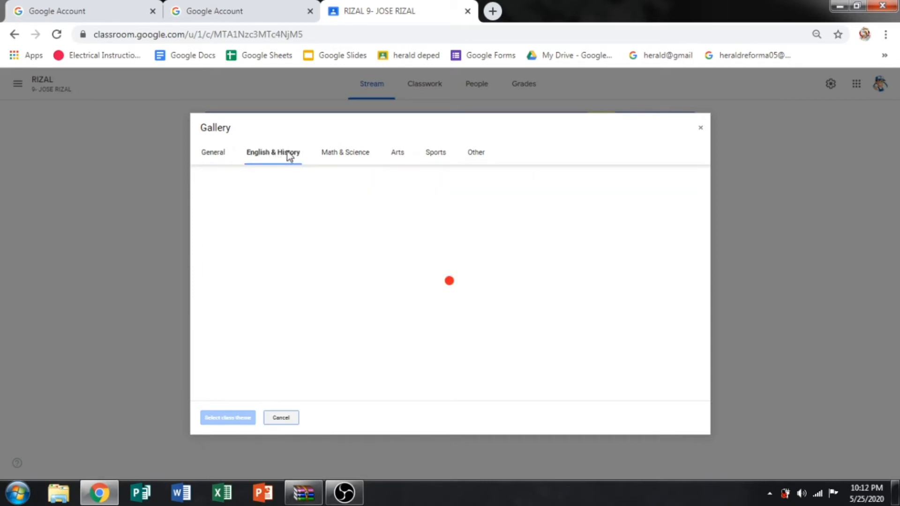
{"action": "left_click", "coordinate": [345, 153]}
{"action": "left_click", "coordinate": [391, 152]}
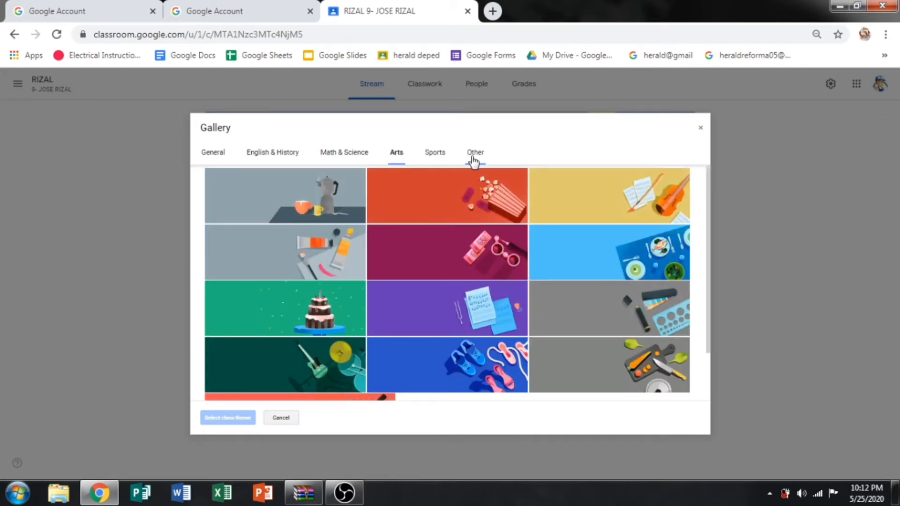
{"action": "left_click", "coordinate": [701, 128]}
{"action": "left_click", "coordinate": [671, 226]}
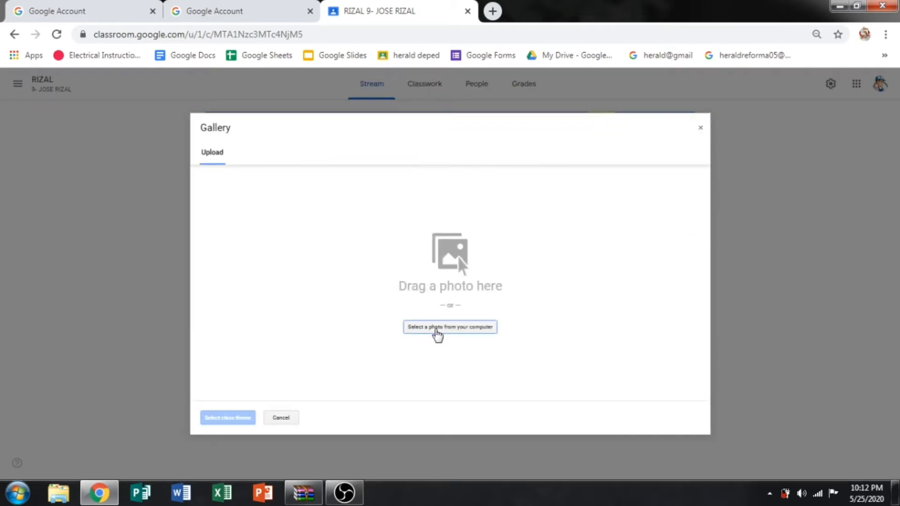
Upload the G9 TLE PhotoGrid image from the computer as the banner photo.
{"action": "left_click", "coordinate": [437, 332]}
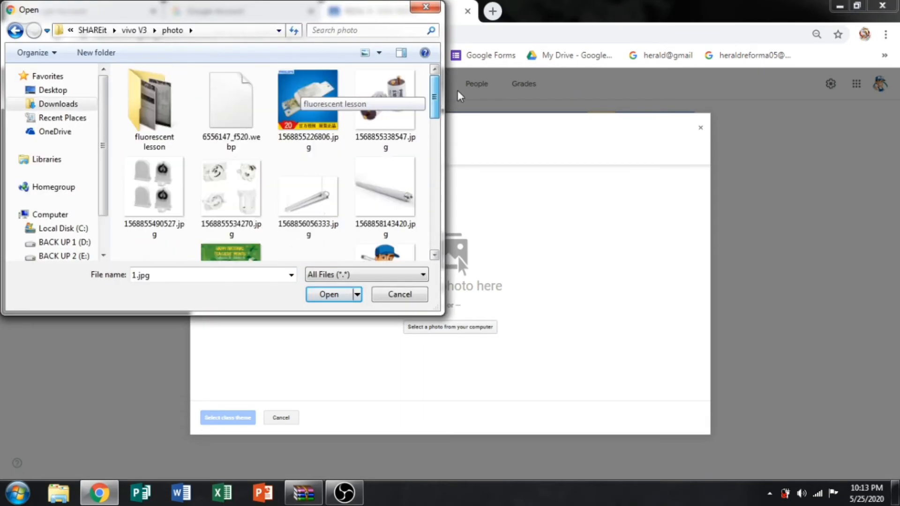
{"action": "left_click_drag", "start_coordinate": [457, 92], "coordinate": [448, 140]}
{"action": "left_click", "coordinate": [311, 175]}
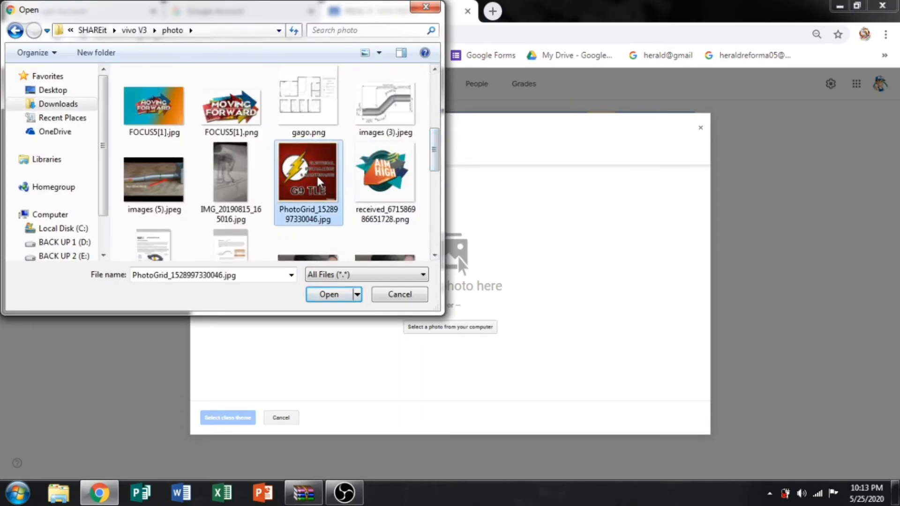
{"action": "left_click", "coordinate": [329, 293]}
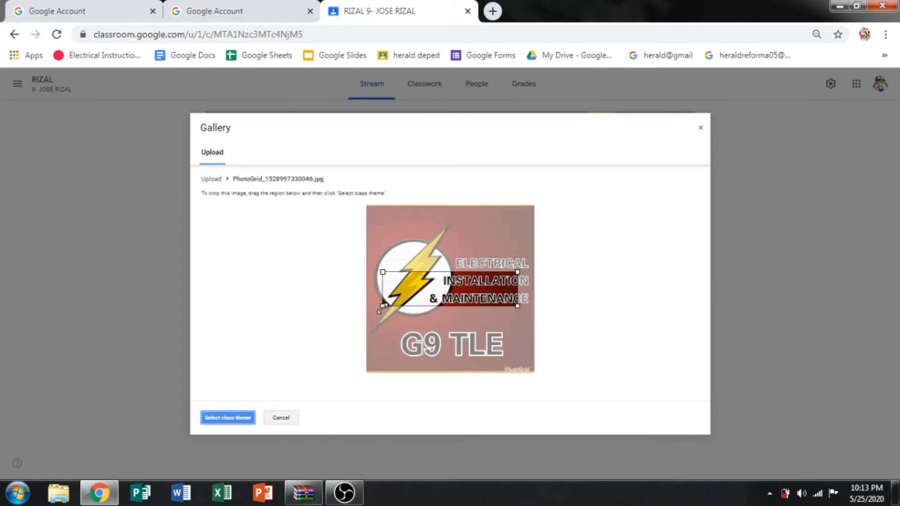
Crop the image to the G9 TLE title strip and apply it as the class theme.
{"action": "left_click_drag", "start_coordinate": [515, 308], "coordinate": [543, 321]}
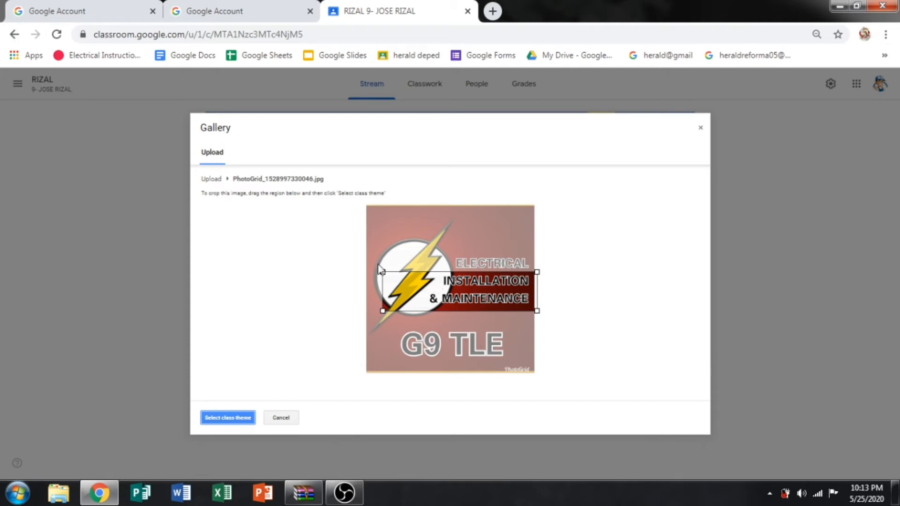
{"action": "left_click_drag", "start_coordinate": [382, 272], "coordinate": [370, 248]}
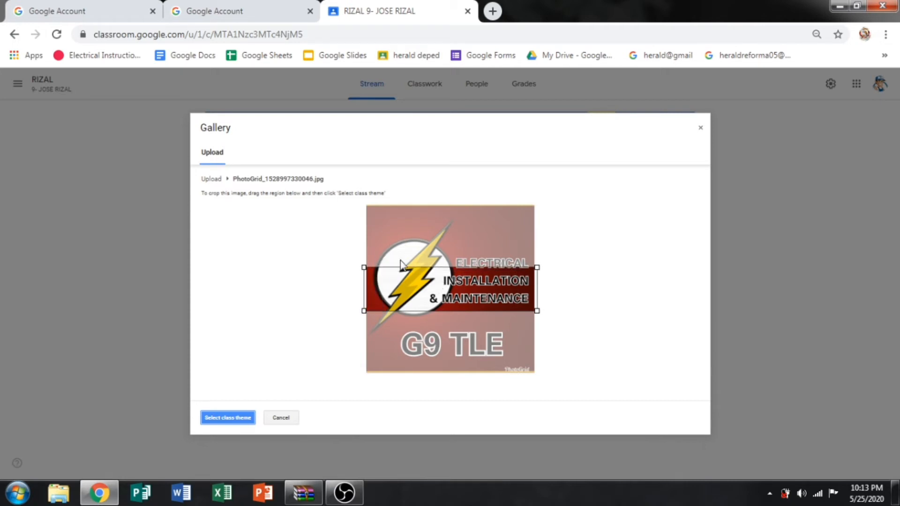
{"action": "left_click_drag", "start_coordinate": [447, 268], "coordinate": [444, 327]}
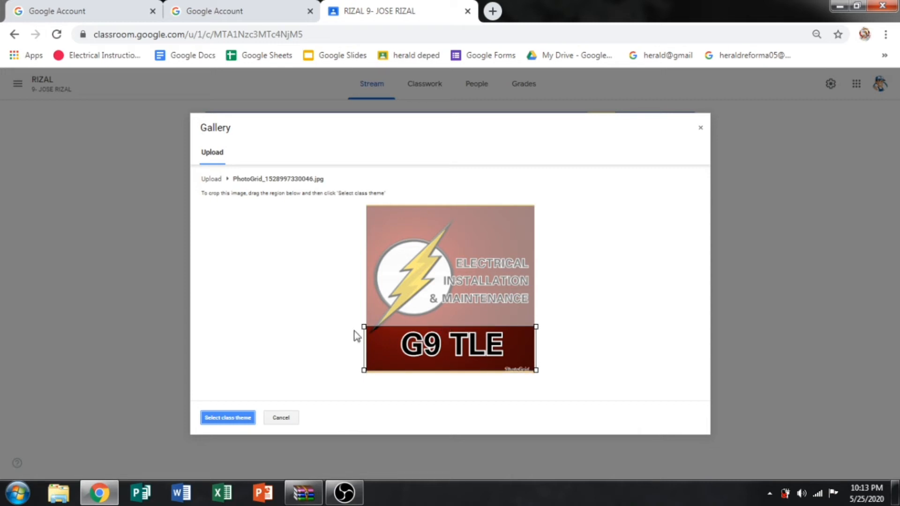
{"action": "left_click_drag", "start_coordinate": [364, 327], "coordinate": [374, 326]}
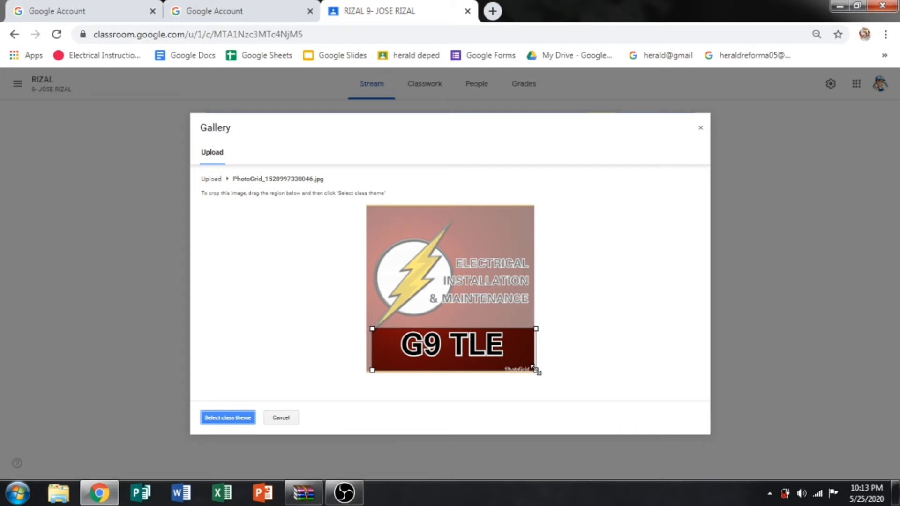
{"action": "left_click_drag", "start_coordinate": [536, 370], "coordinate": [530, 368]}
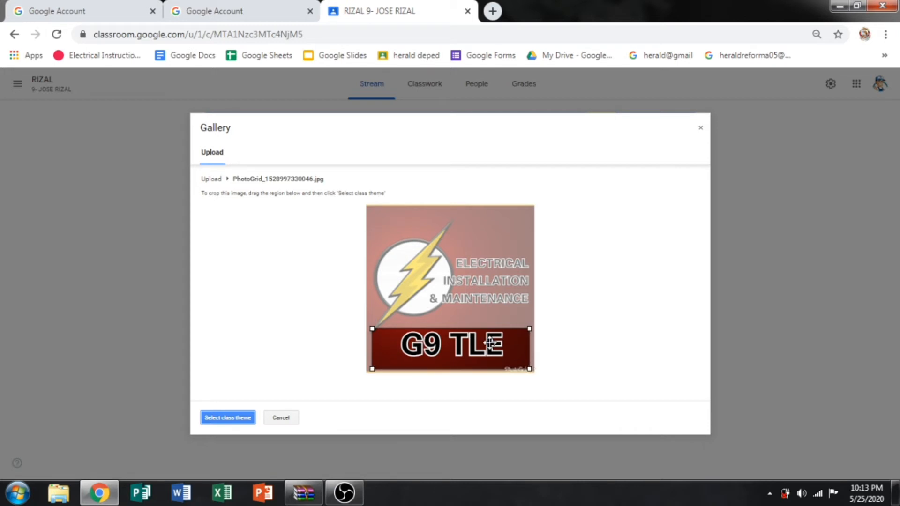
{"action": "left_click_drag", "start_coordinate": [490, 342], "coordinate": [491, 339]}
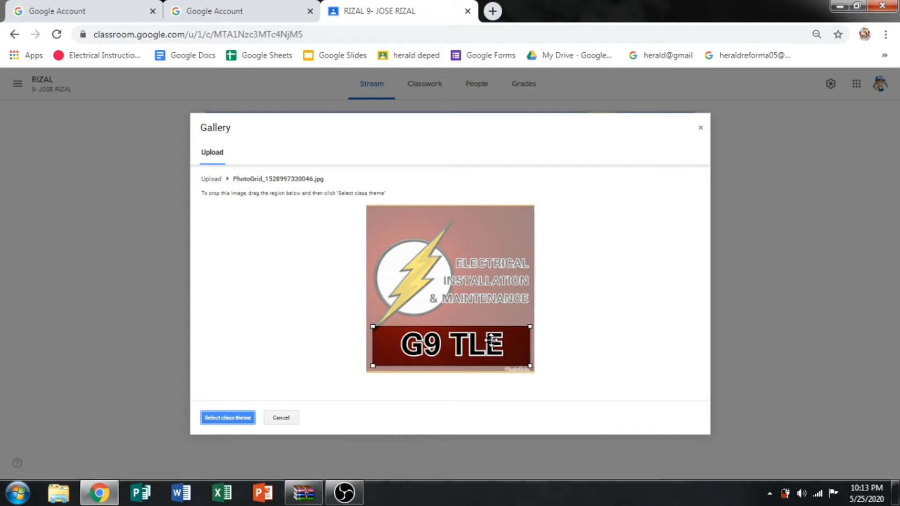
{"action": "left_click", "coordinate": [224, 417]}
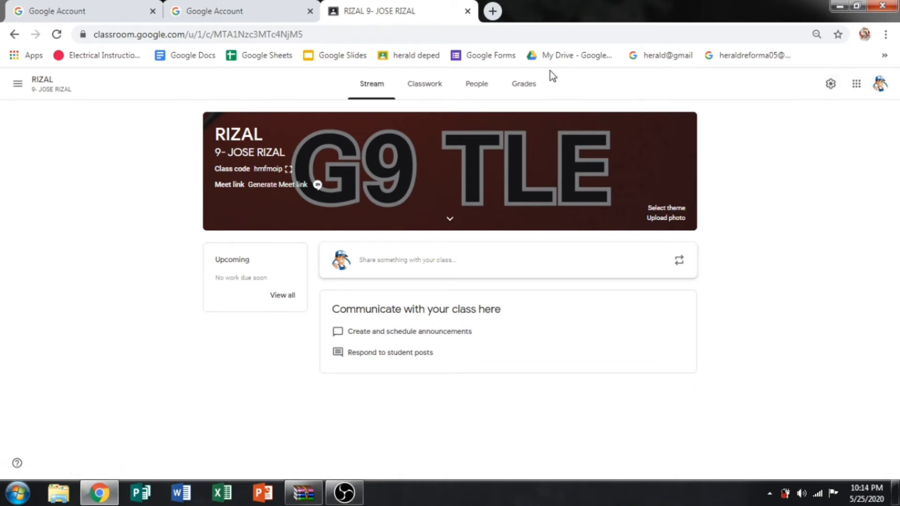
{"action": "left_click", "coordinate": [830, 88]}
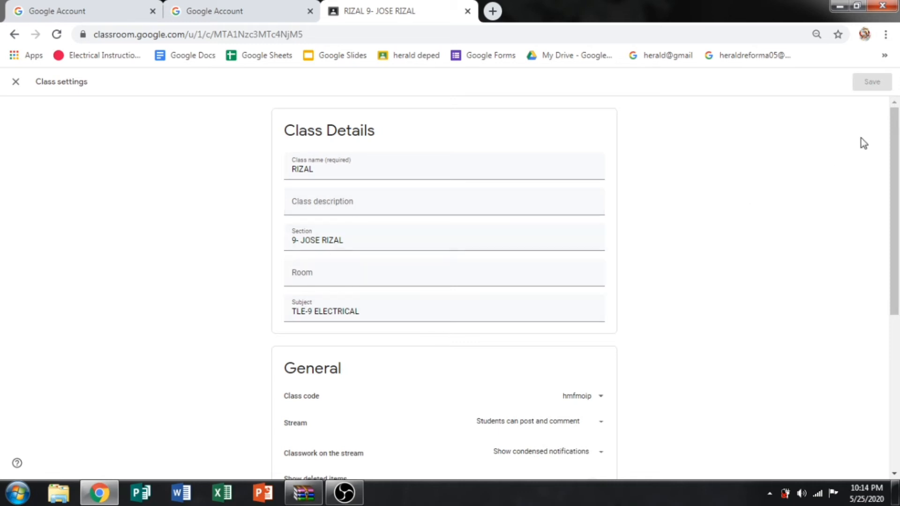
{"action": "left_click_drag", "start_coordinate": [897, 132], "coordinate": [895, 107]}
{"action": "left_click", "coordinate": [16, 82]}
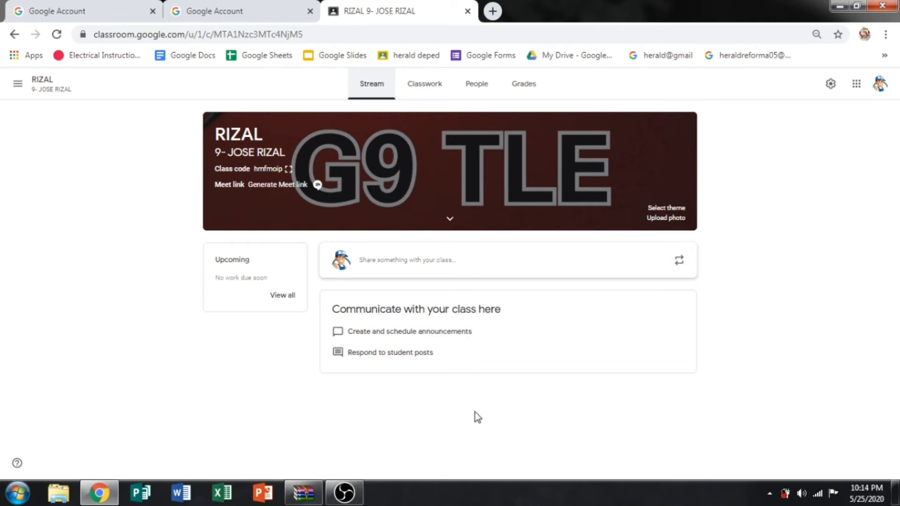
View the RIZAL Classwork and People pages, then open the Invite teachers dialog.
{"action": "left_click", "coordinate": [423, 97]}
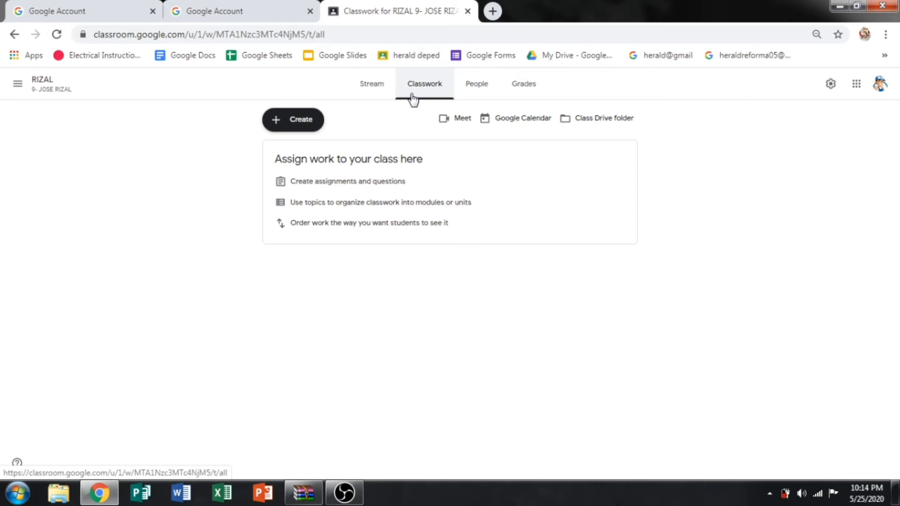
{"action": "left_click", "coordinate": [484, 89]}
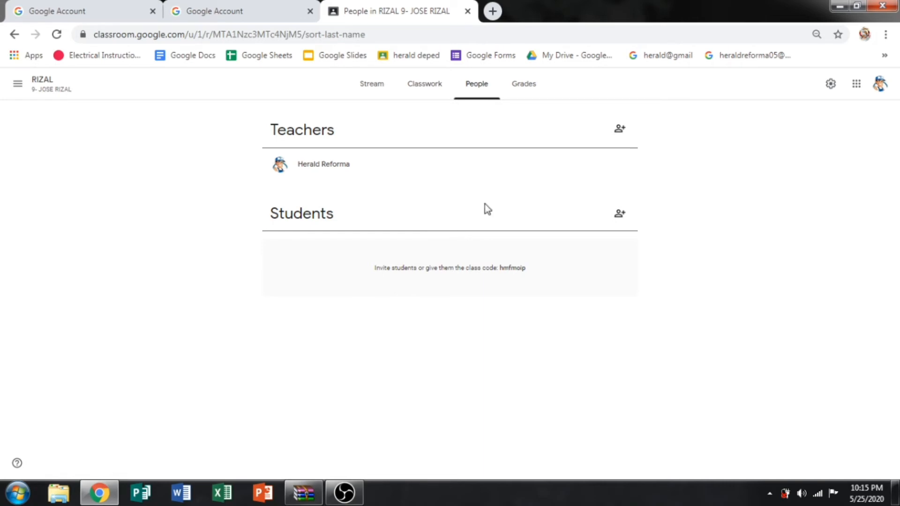
{"action": "left_click", "coordinate": [621, 132]}
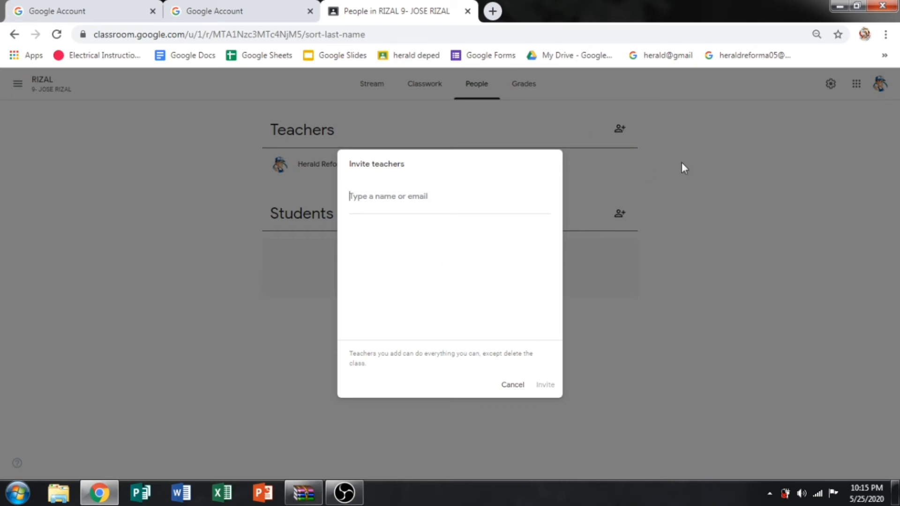
Dismiss the teacher and student invitations unused, then view the RIZAL class's empty Grades page.
{"action": "left_click", "coordinate": [511, 386]}
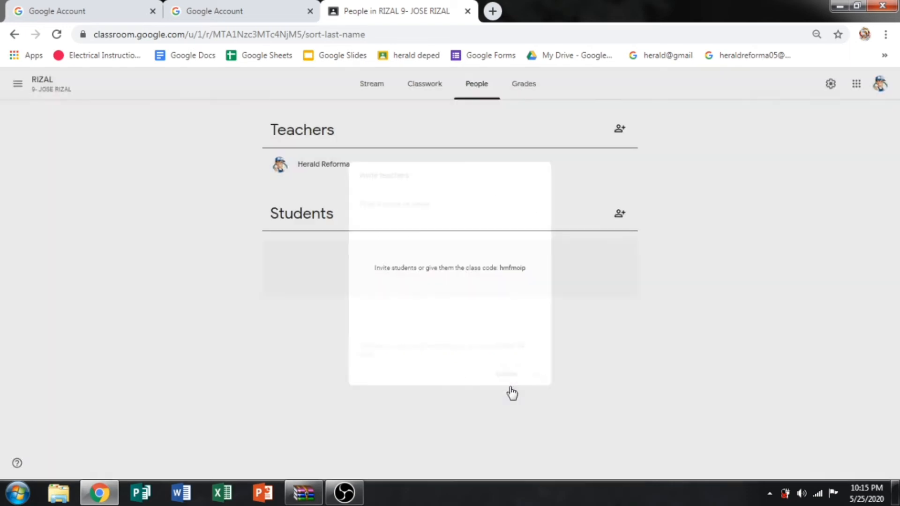
{"action": "left_click", "coordinate": [619, 214]}
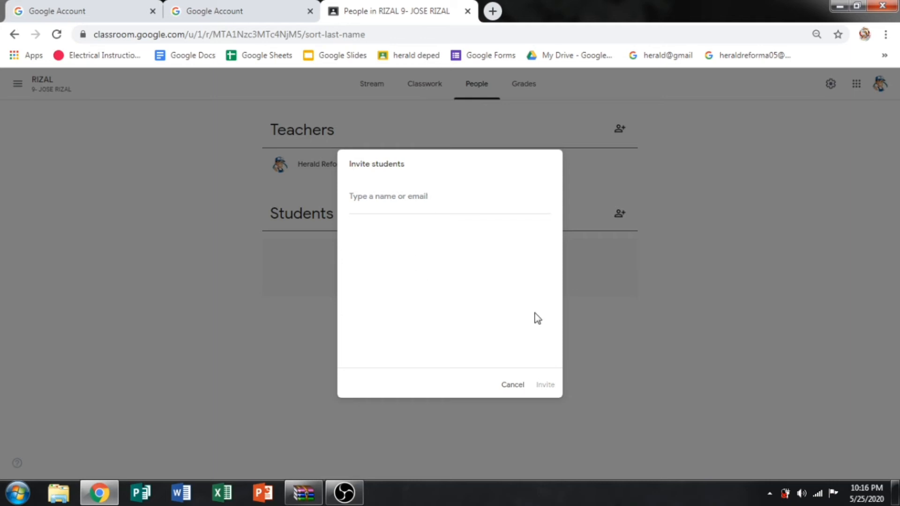
{"action": "left_click", "coordinate": [511, 388]}
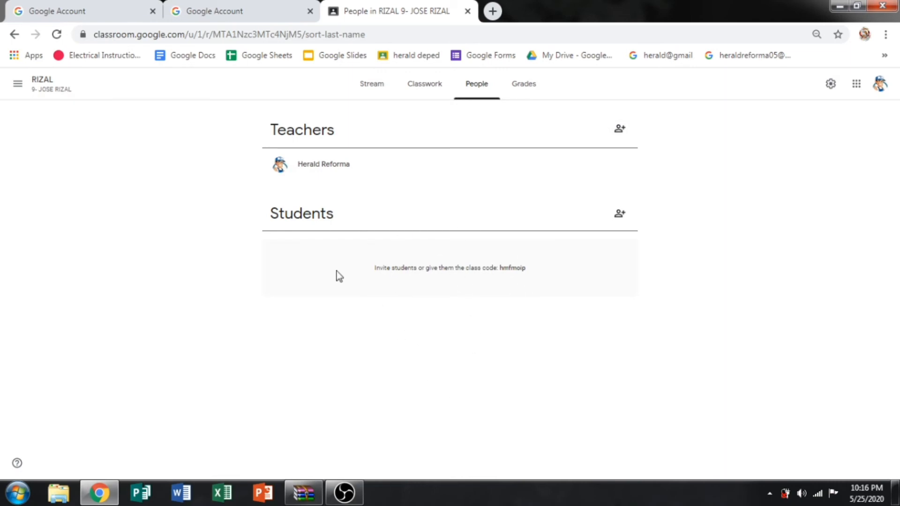
{"action": "left_click", "coordinate": [527, 89]}
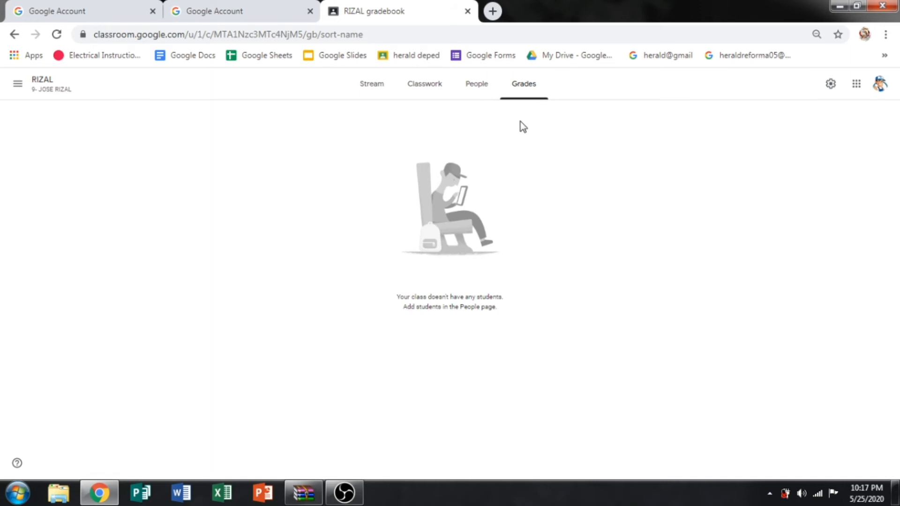
Return to the RIZAL class Stream, briefly opening and closing the class navigation menu.
{"action": "left_click", "coordinate": [367, 88]}
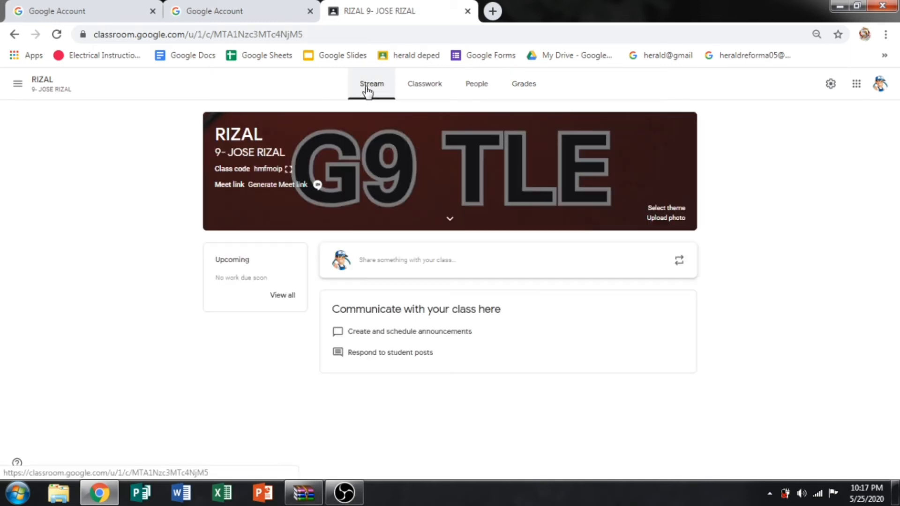
{"action": "left_click", "coordinate": [19, 86]}
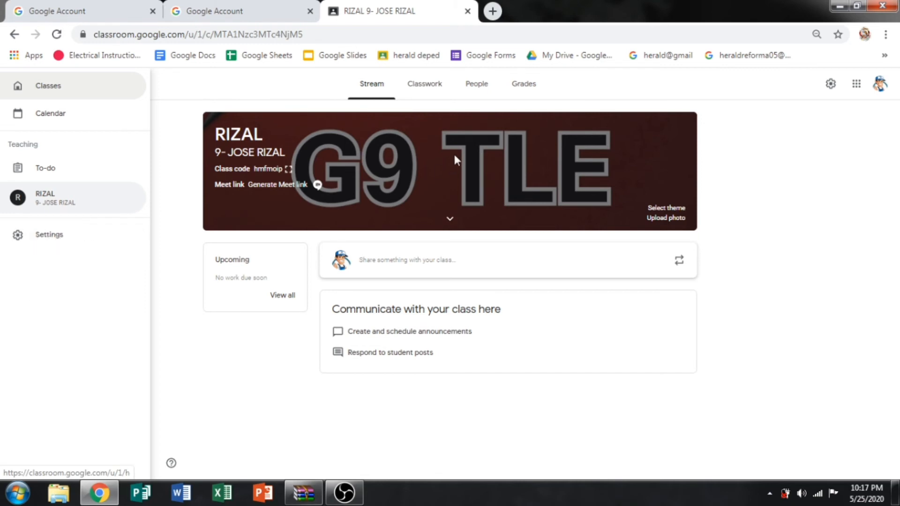
{"action": "left_click", "coordinate": [809, 175]}
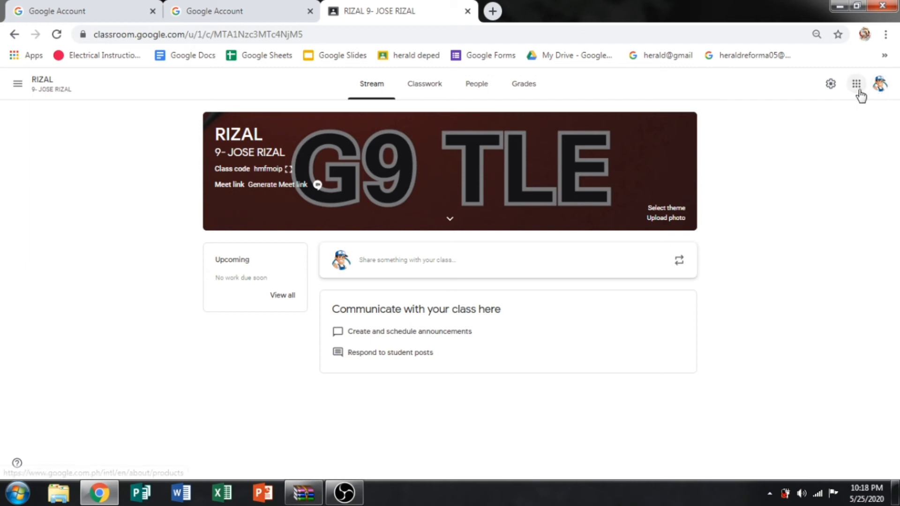
Go back to the Classroom home page via the Google apps grid, showing the RIZAL 9- JOSE RIZAL card.
{"action": "left_click", "coordinate": [880, 84]}
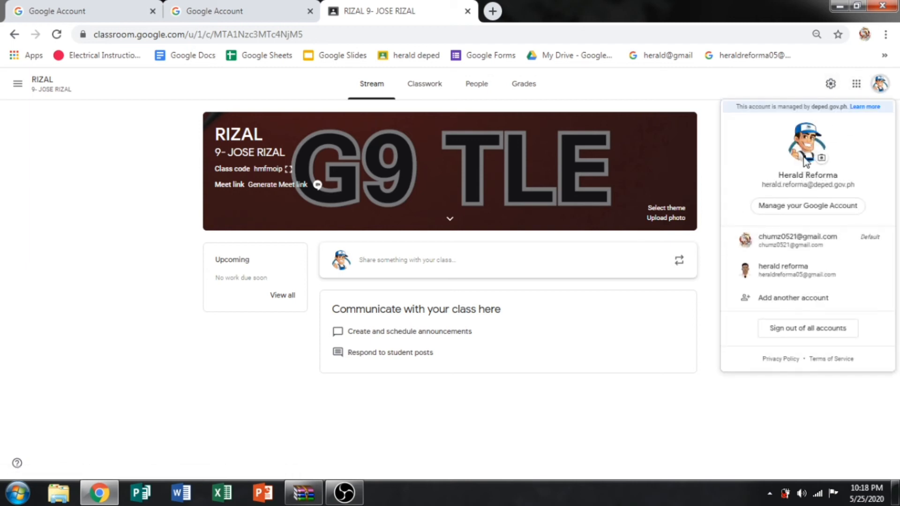
{"action": "left_click", "coordinate": [791, 93]}
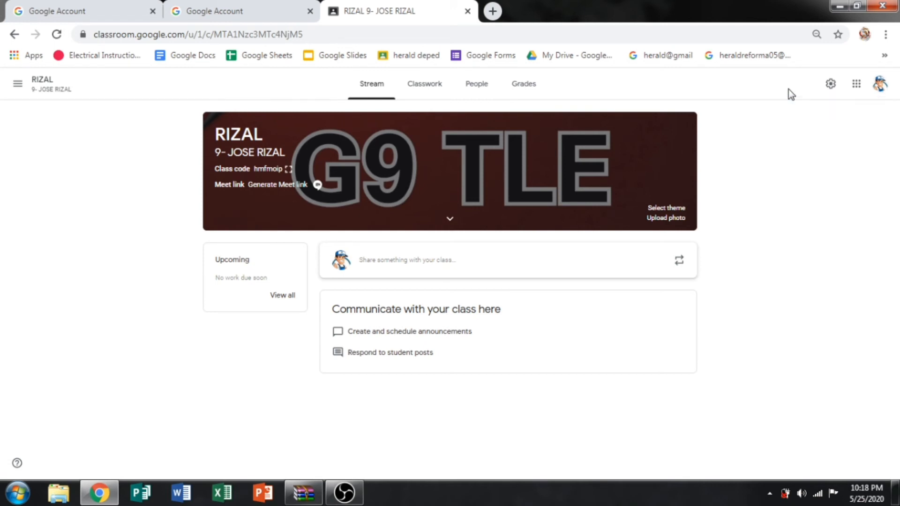
{"action": "left_click", "coordinate": [857, 84]}
{"action": "left_click", "coordinate": [807, 140]}
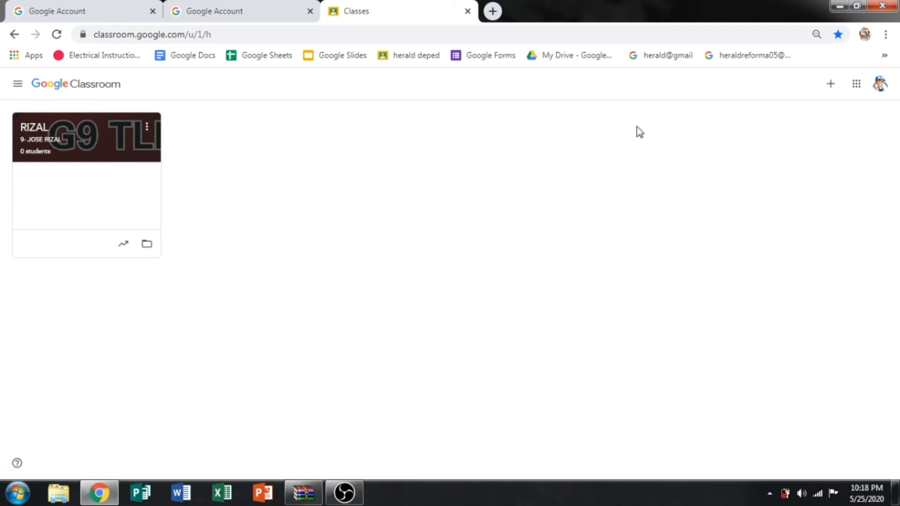
Create class MABINI with section 9-MABINI and subject TLE-9 ELECTRICCAL.
{"action": "left_click", "coordinate": [832, 86]}
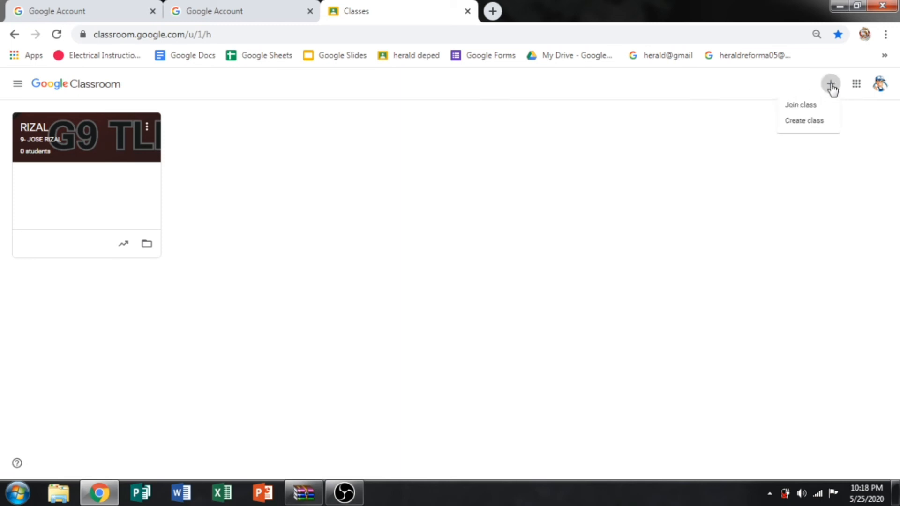
{"action": "left_click", "coordinate": [808, 123]}
{"action": "left_click", "coordinate": [377, 219]}
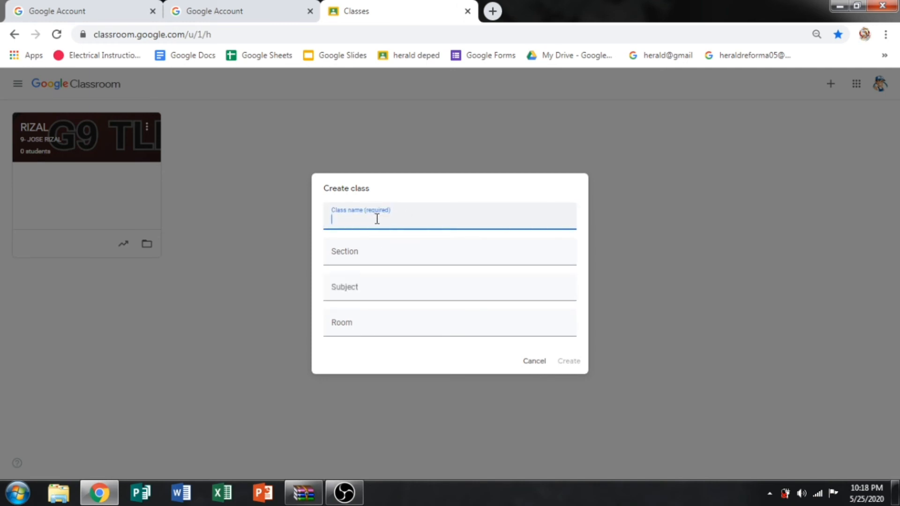
{"action": "type", "text": "MABINI"}
{"action": "key", "text": "Tab"}
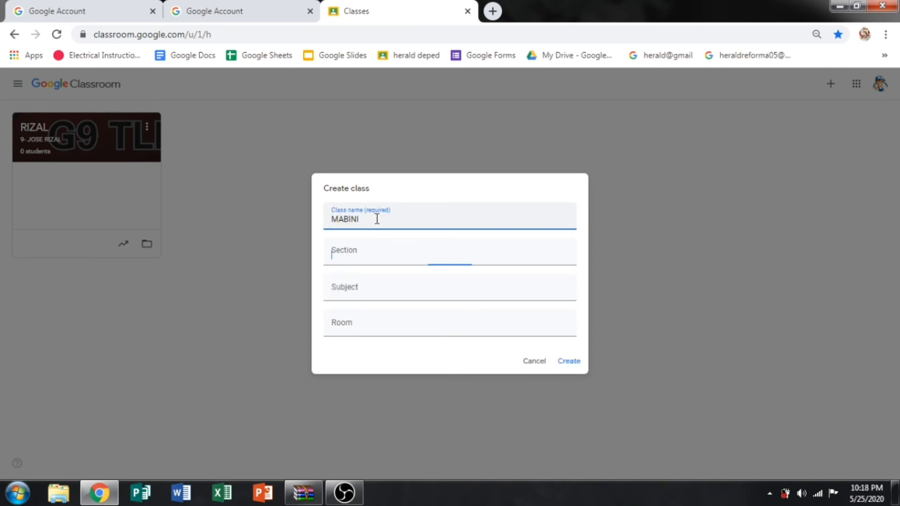
{"action": "type", "text": "9"}
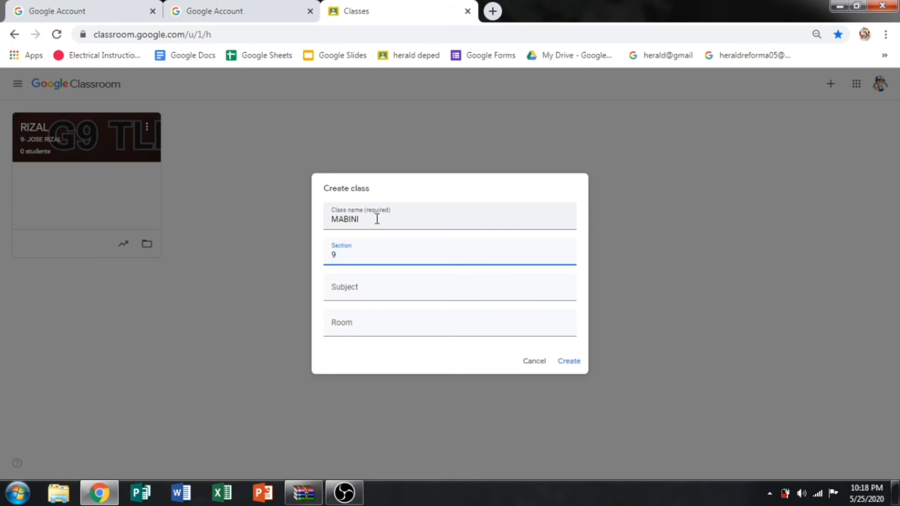
{"action": "type", "text": "-MABINI"}
{"action": "key", "text": "Tab"}
{"action": "type", "text": "T"}
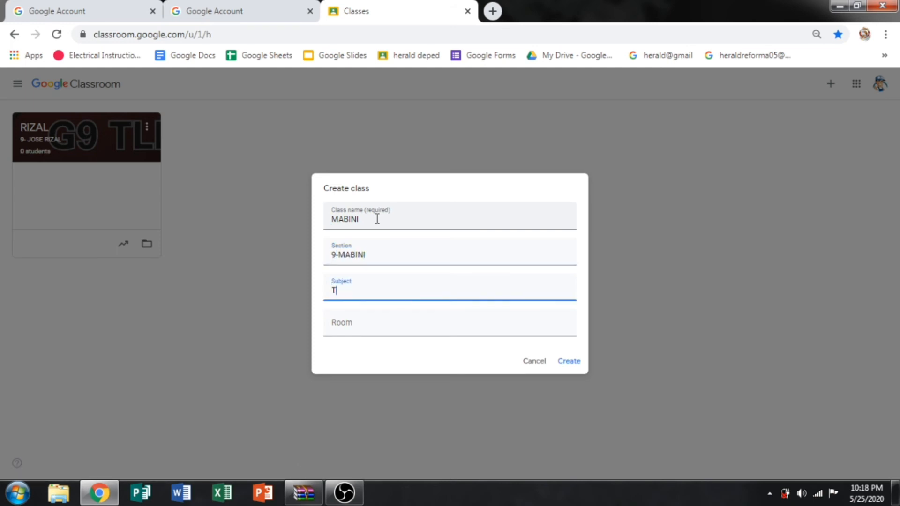
{"action": "type", "text": "LE-9 ELECTRICCAL"}
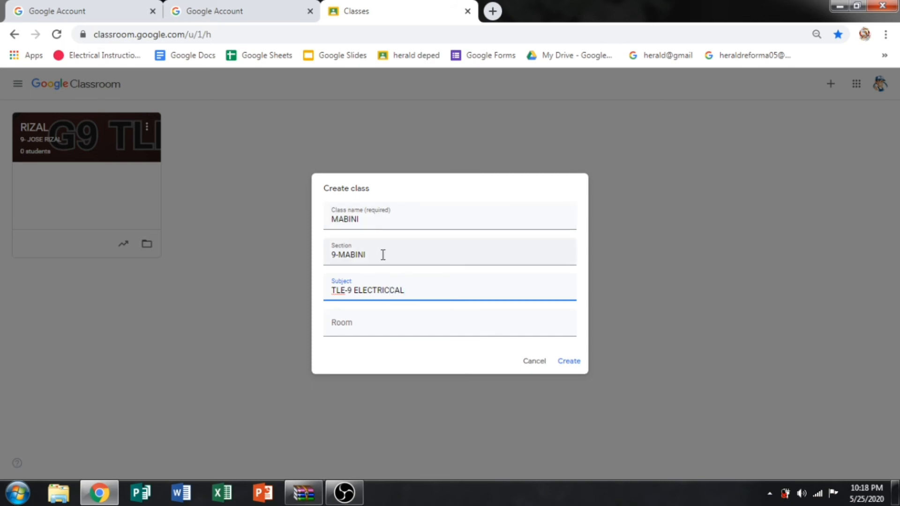
{"action": "left_click", "coordinate": [567, 362]}
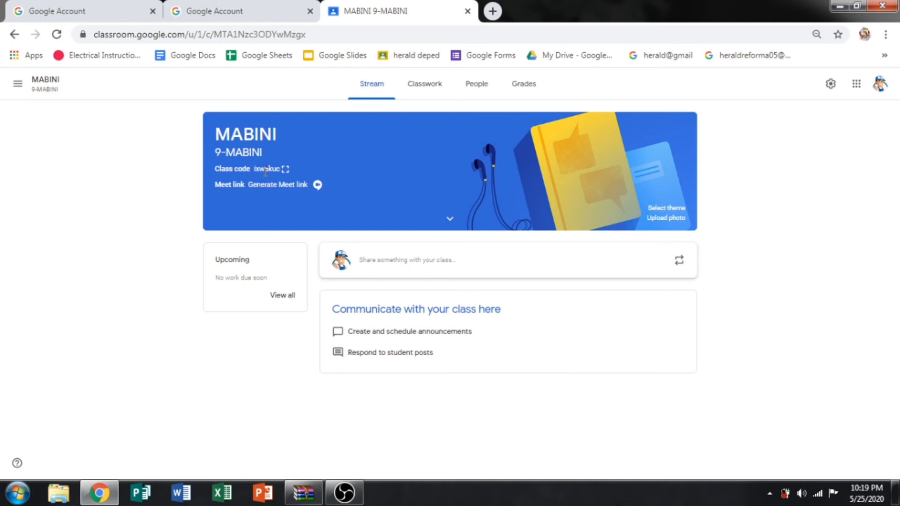
Enlarge the MABINI class code, select and copy it, then close the enlarged display.
{"action": "left_click", "coordinate": [286, 169]}
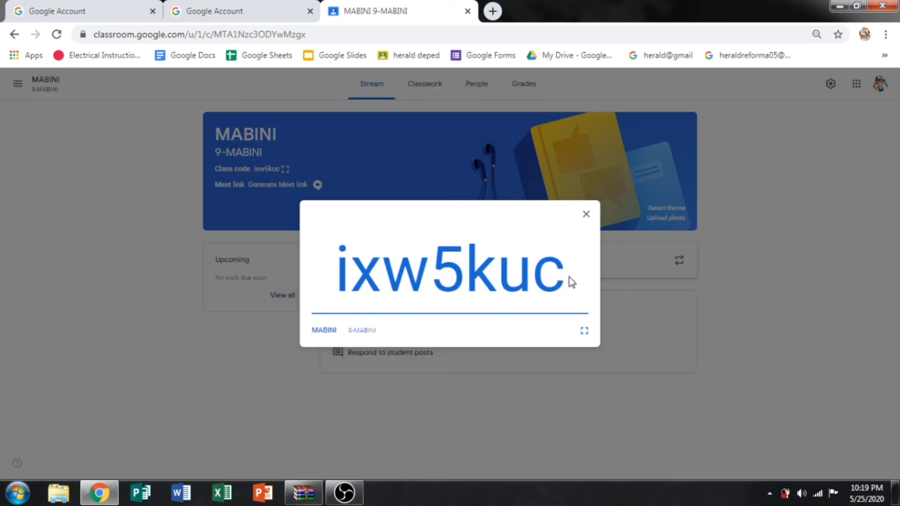
{"action": "left_click_drag", "start_coordinate": [564, 275], "coordinate": [265, 269]}
{"action": "key", "text": "ctrl+c"}
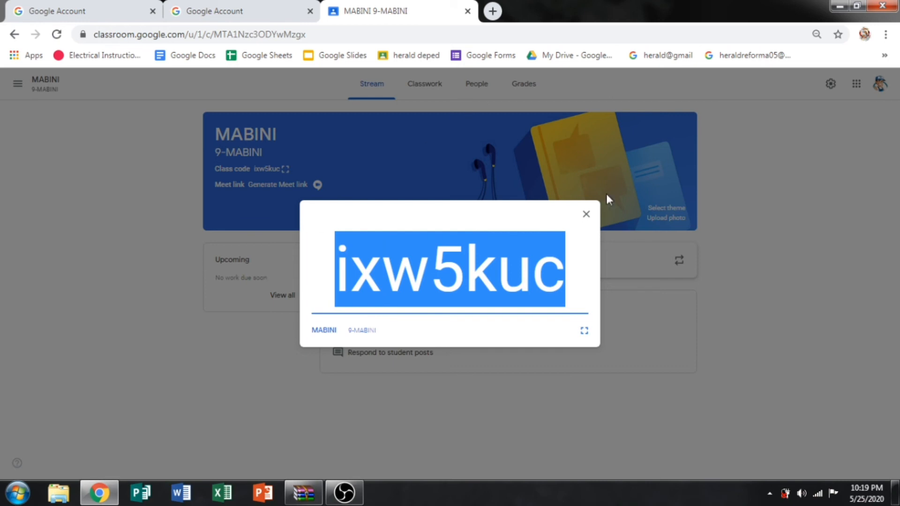
{"action": "left_click", "coordinate": [586, 214]}
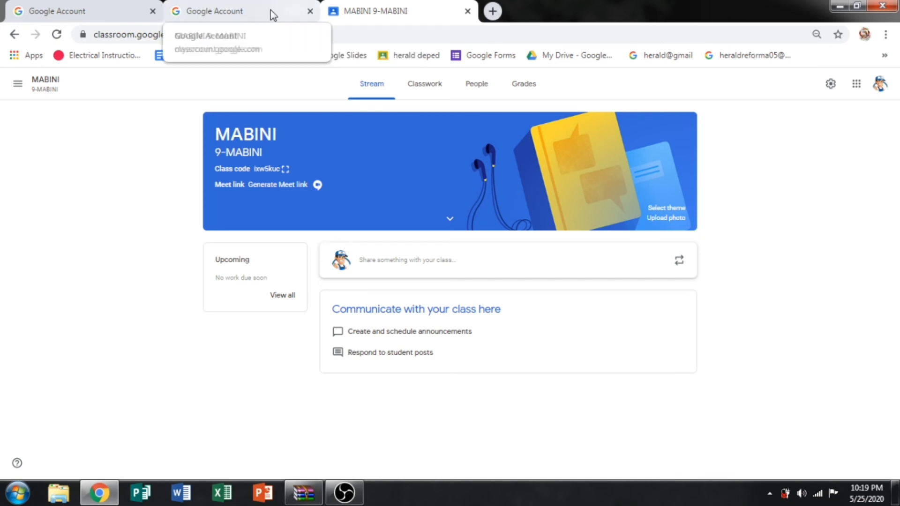
In a new tab, switch to the student's Google account and open its Classroom home page.
{"action": "left_click", "coordinate": [492, 10]}
{"action": "left_click", "coordinate": [881, 85]}
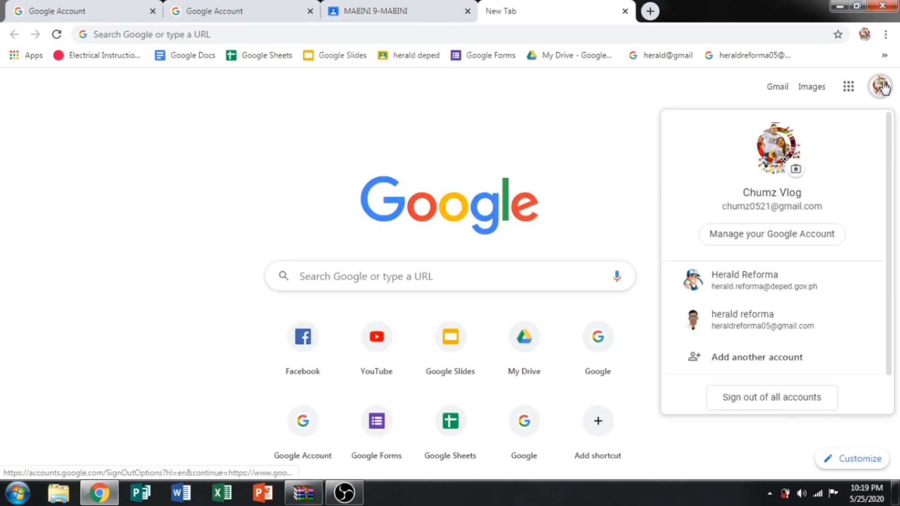
{"action": "left_click", "coordinate": [737, 326]}
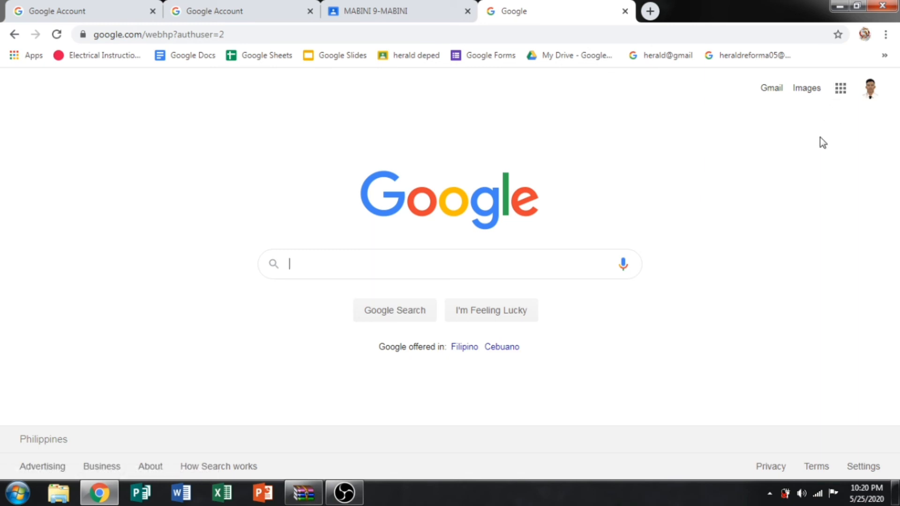
{"action": "left_click", "coordinate": [839, 93]}
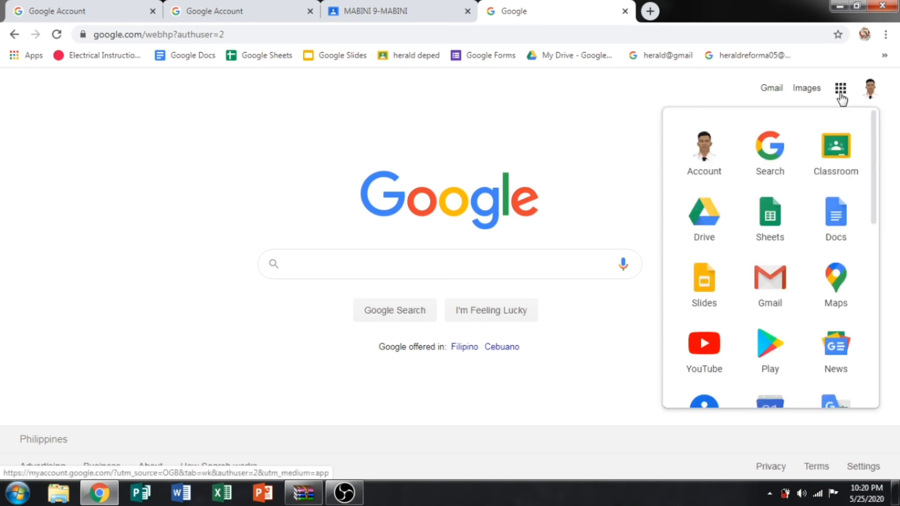
{"action": "left_click", "coordinate": [834, 154]}
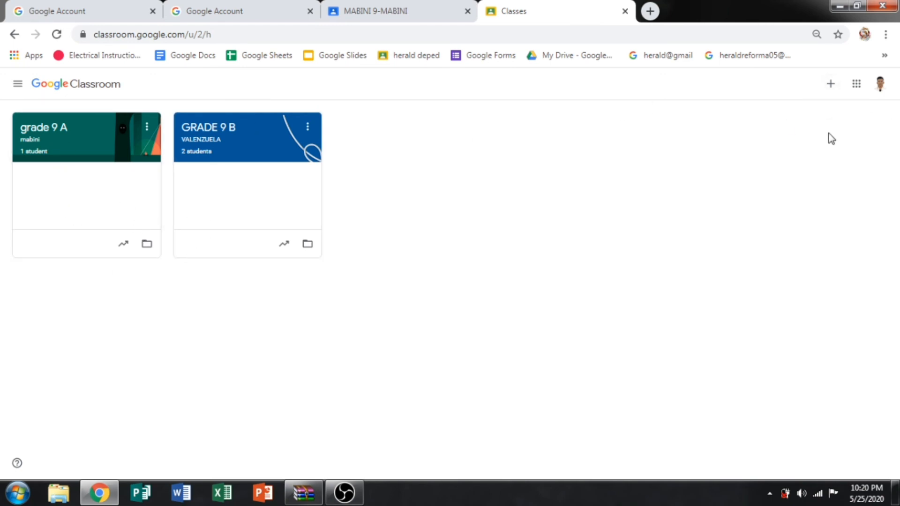
From the student account, join the MABINI class by pasting the teacher's copied class code.
{"action": "left_click", "coordinate": [831, 88]}
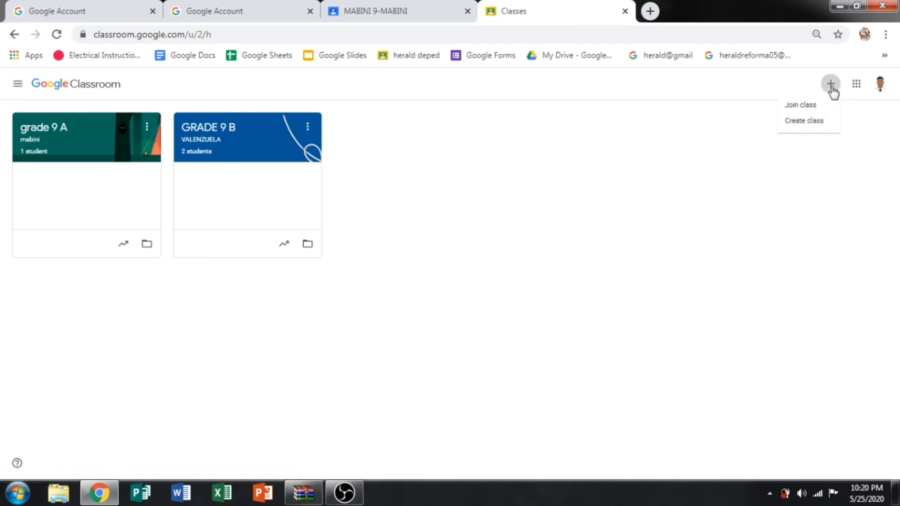
{"action": "left_click", "coordinate": [793, 107]}
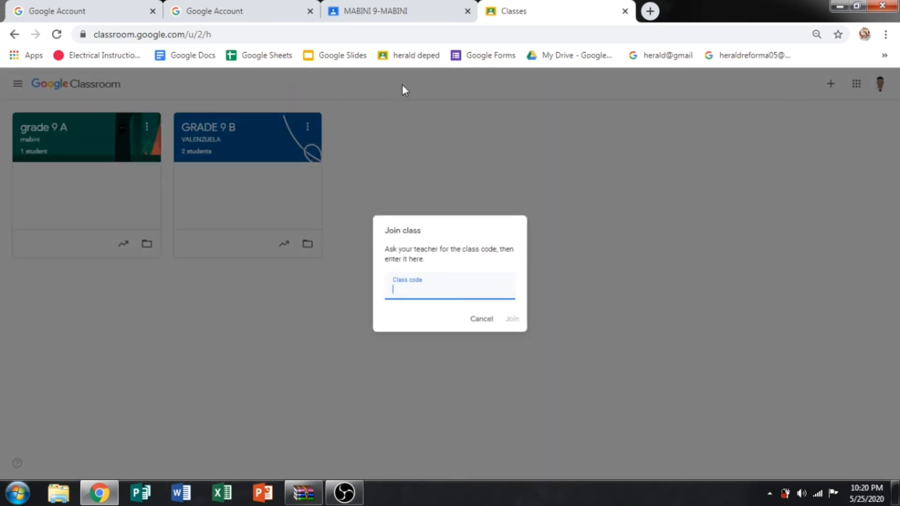
{"action": "left_click", "coordinate": [413, 15]}
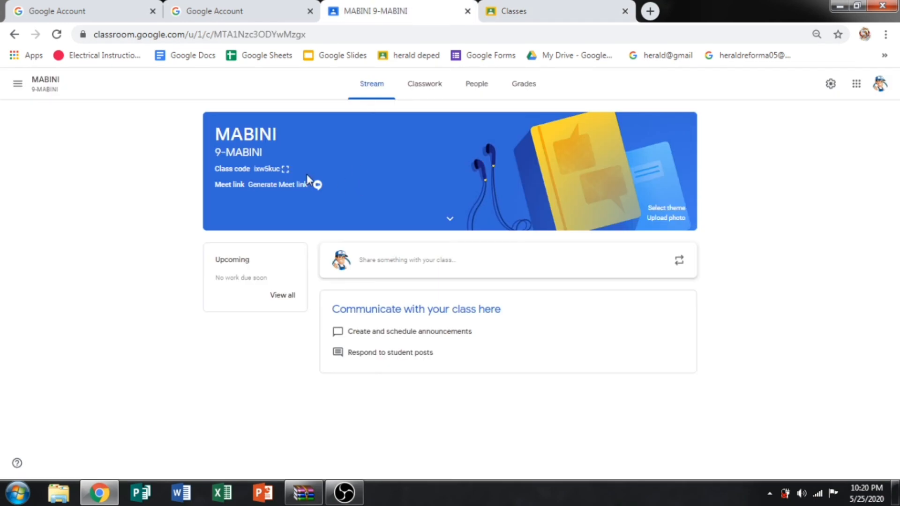
{"action": "left_click", "coordinate": [285, 169]}
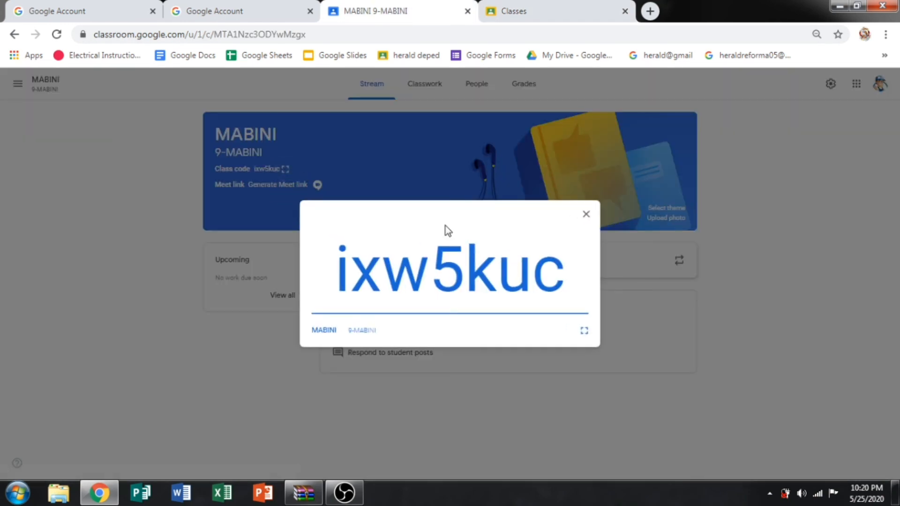
{"action": "left_click", "coordinate": [551, 12]}
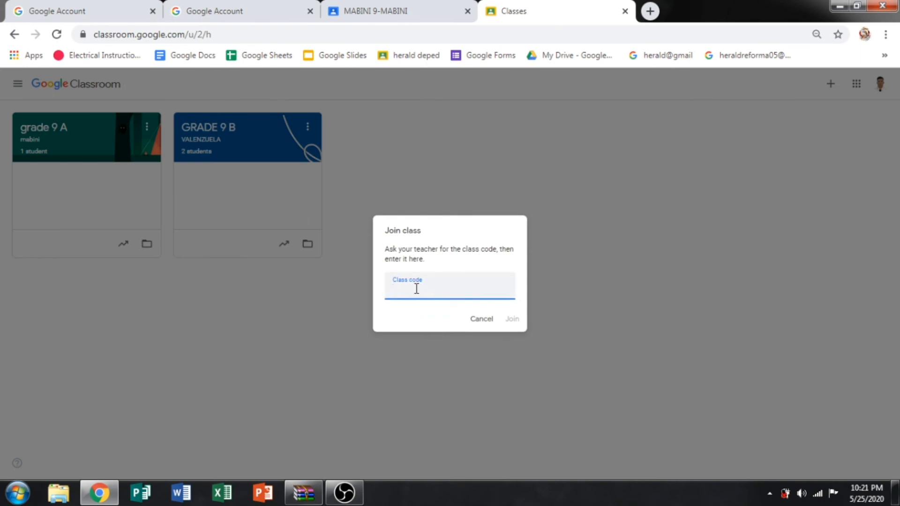
{"action": "key", "text": "ctrl+v"}
{"action": "key", "text": "Return"}
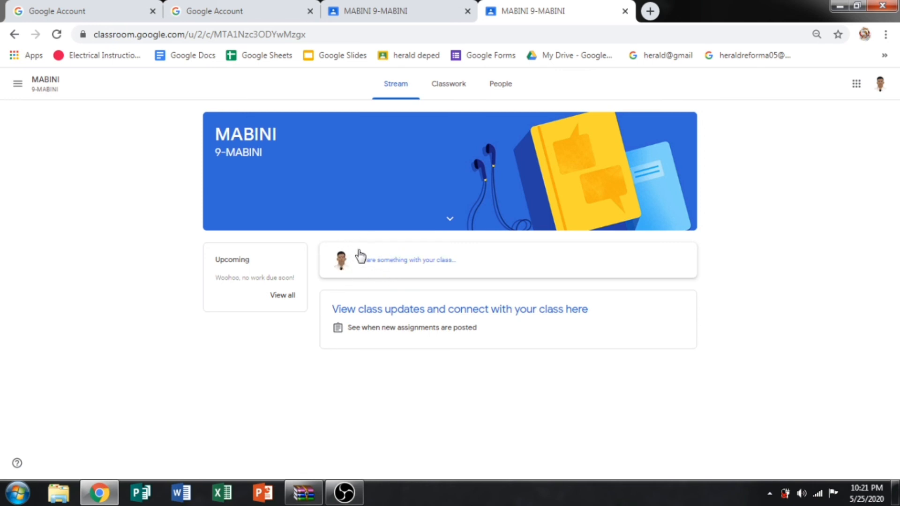
Close the enlarged class code on the teacher's tab and return to the student's class Stream.
{"action": "left_click", "coordinate": [412, 12]}
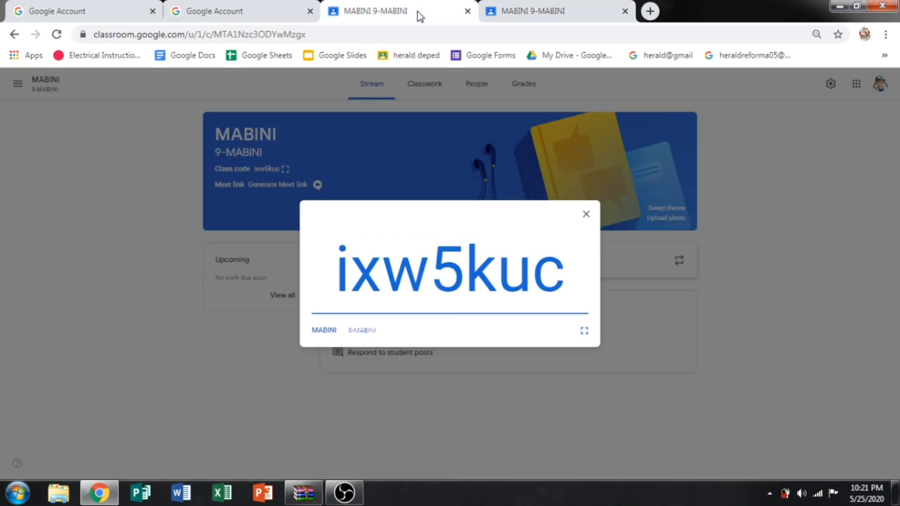
{"action": "left_click", "coordinate": [464, 77]}
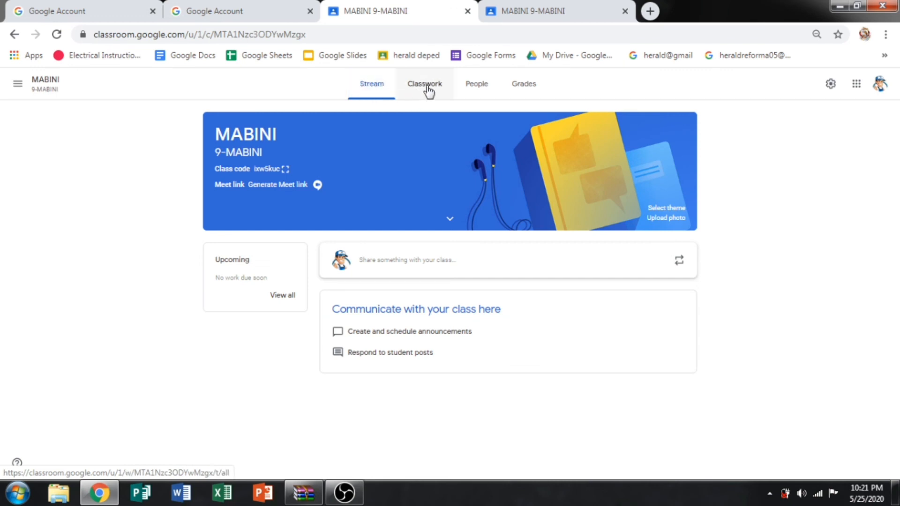
{"action": "left_click", "coordinate": [538, 15]}
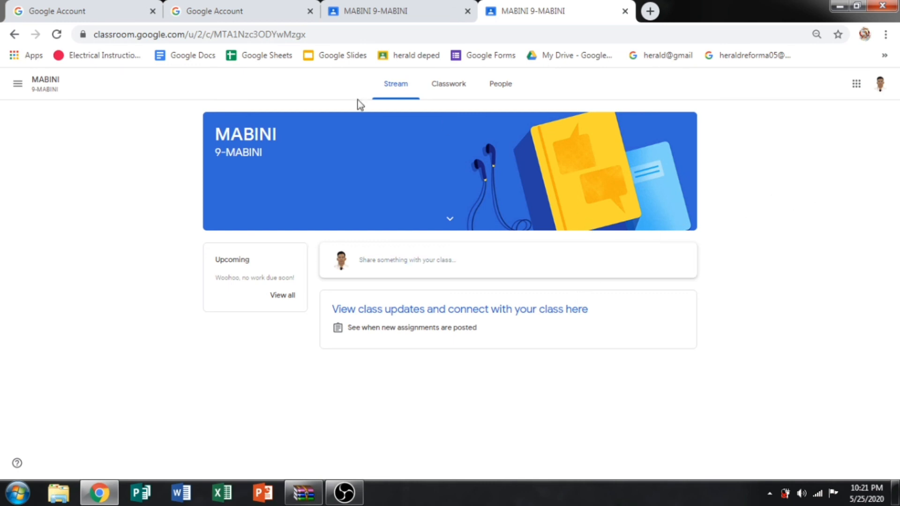
{"action": "left_click", "coordinate": [402, 92]}
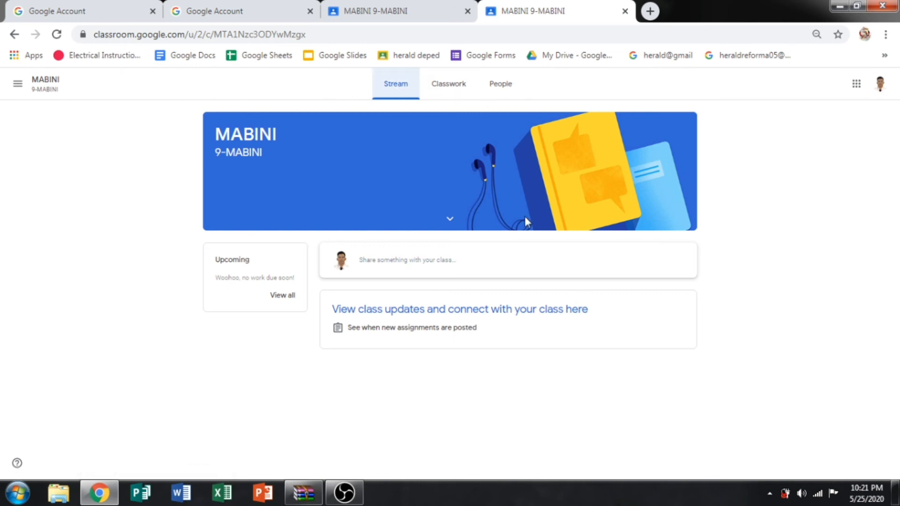
Check the student's Classwork and People pages, then return to the teacher's MABINI 9-MABINI stream.
{"action": "left_click", "coordinate": [459, 89]}
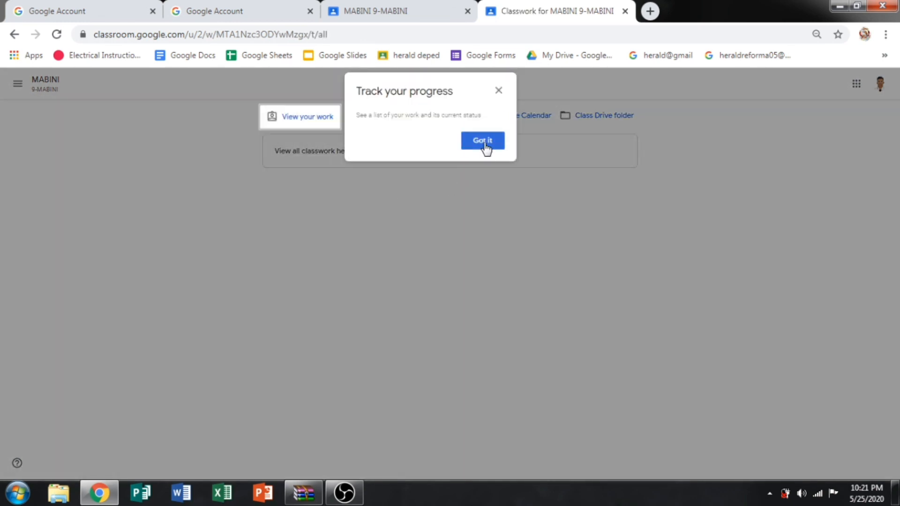
{"action": "left_click", "coordinate": [484, 142]}
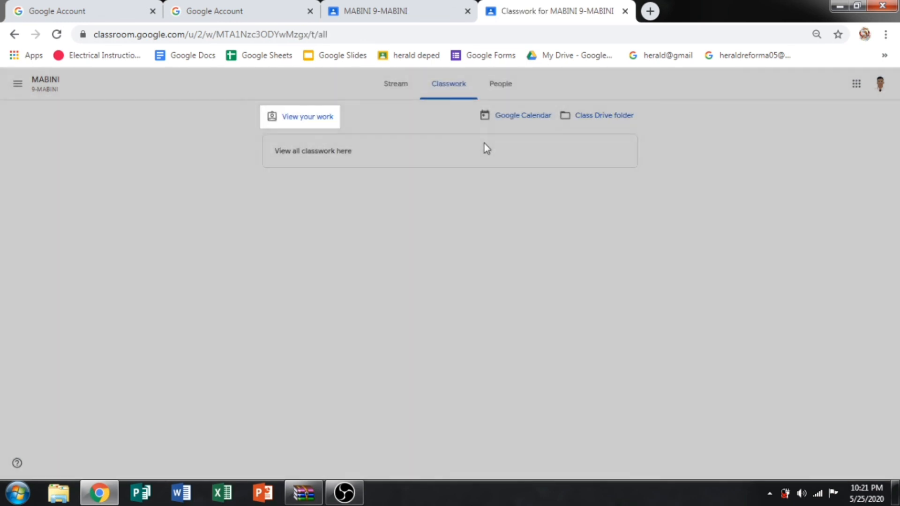
{"action": "left_click", "coordinate": [501, 87]}
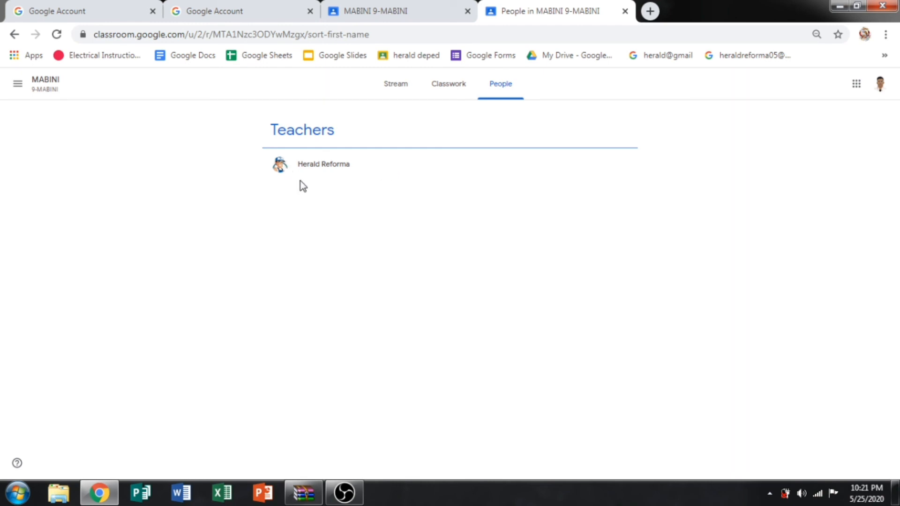
{"action": "left_click", "coordinate": [398, 16]}
{"action": "left_click", "coordinate": [528, 13]}
{"action": "left_click", "coordinate": [407, 10]}
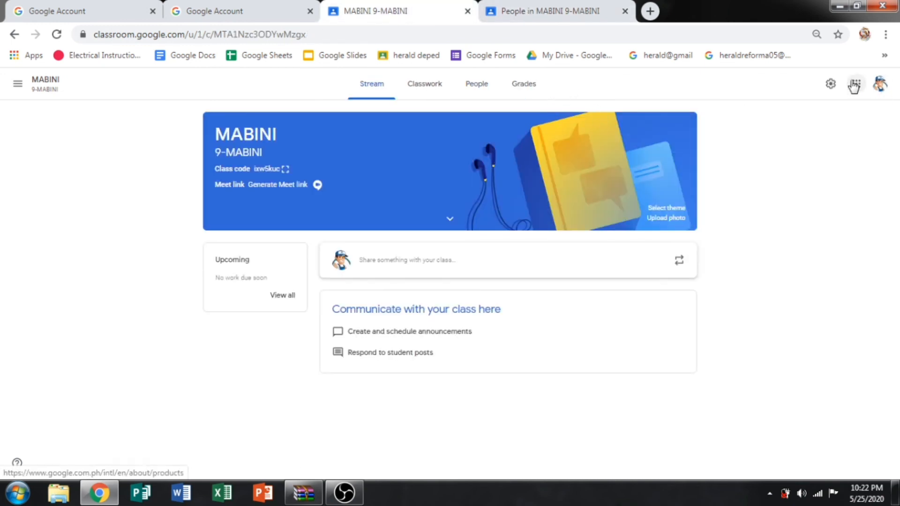
Open the teacher's MABINI People page to confirm one student is listed under Students.
{"action": "left_click", "coordinate": [465, 89]}
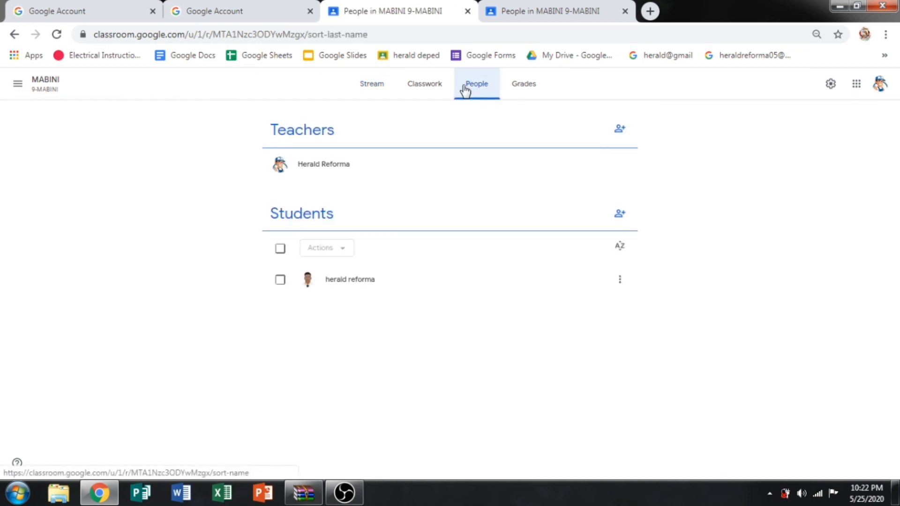